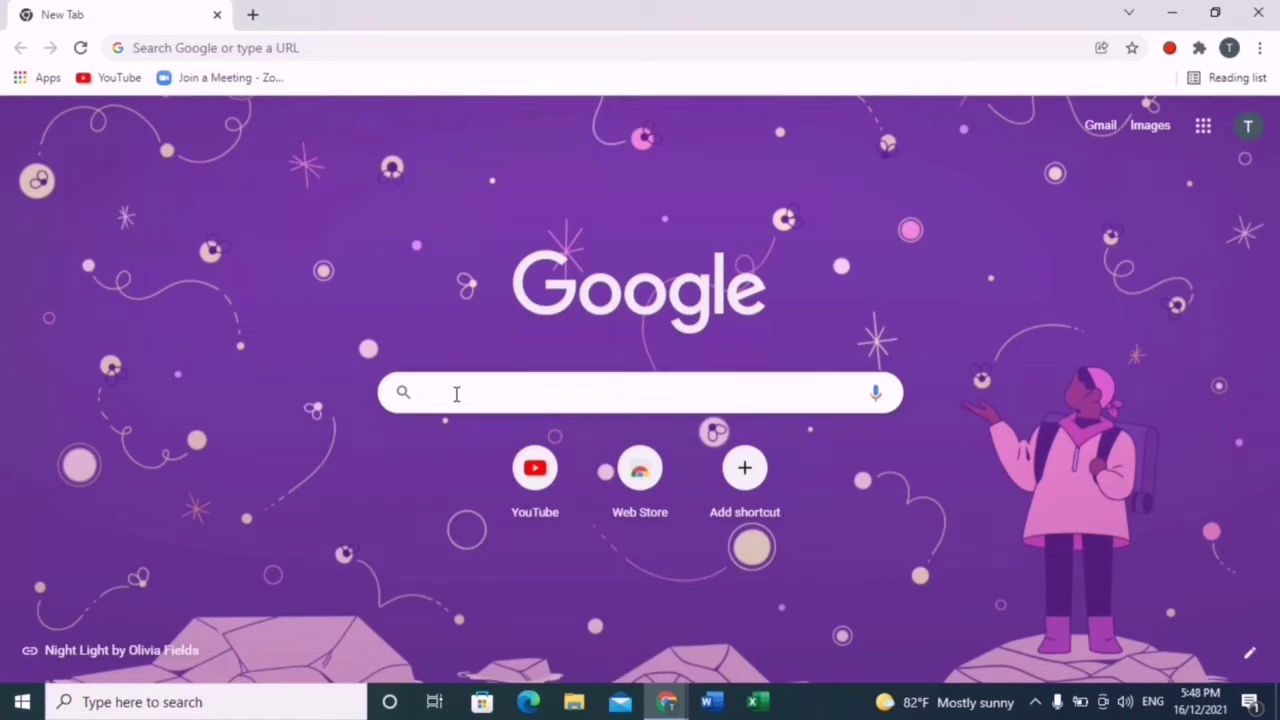
# Search Google for 'Pinterest' and look over the results with pinterest.com listed first.
pyautogui.write('P')
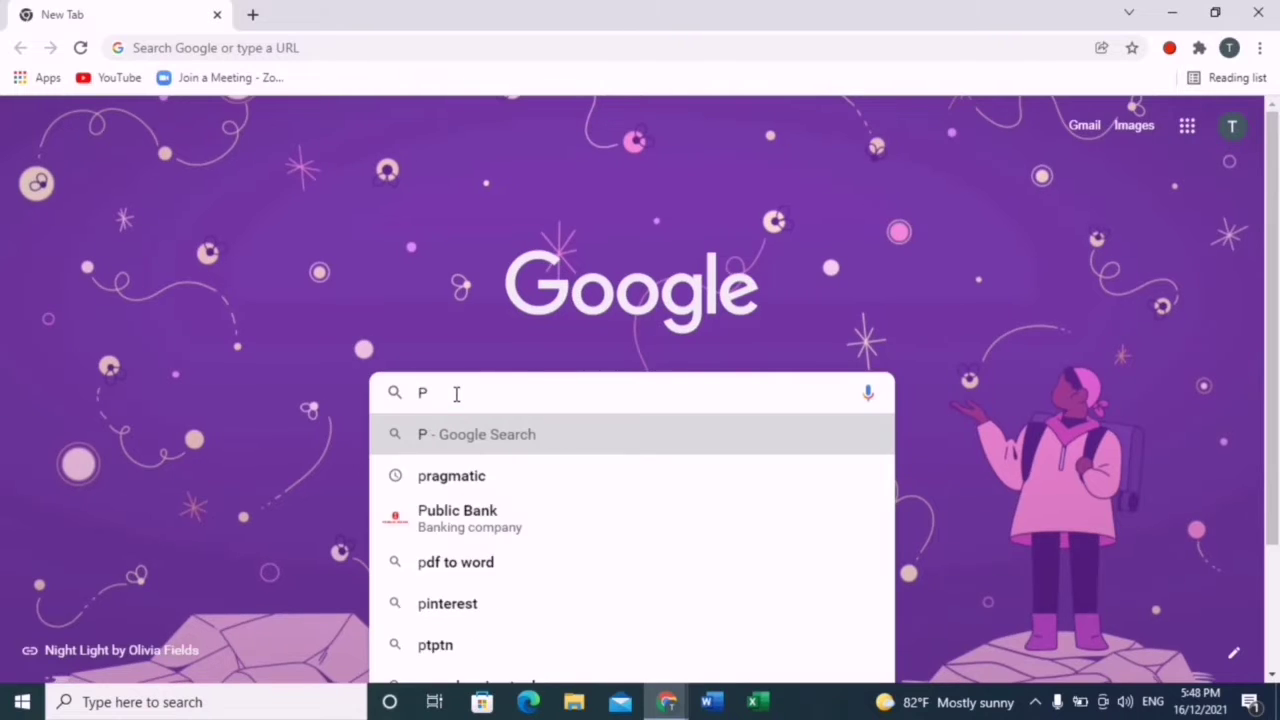
pyautogui.write('interes')
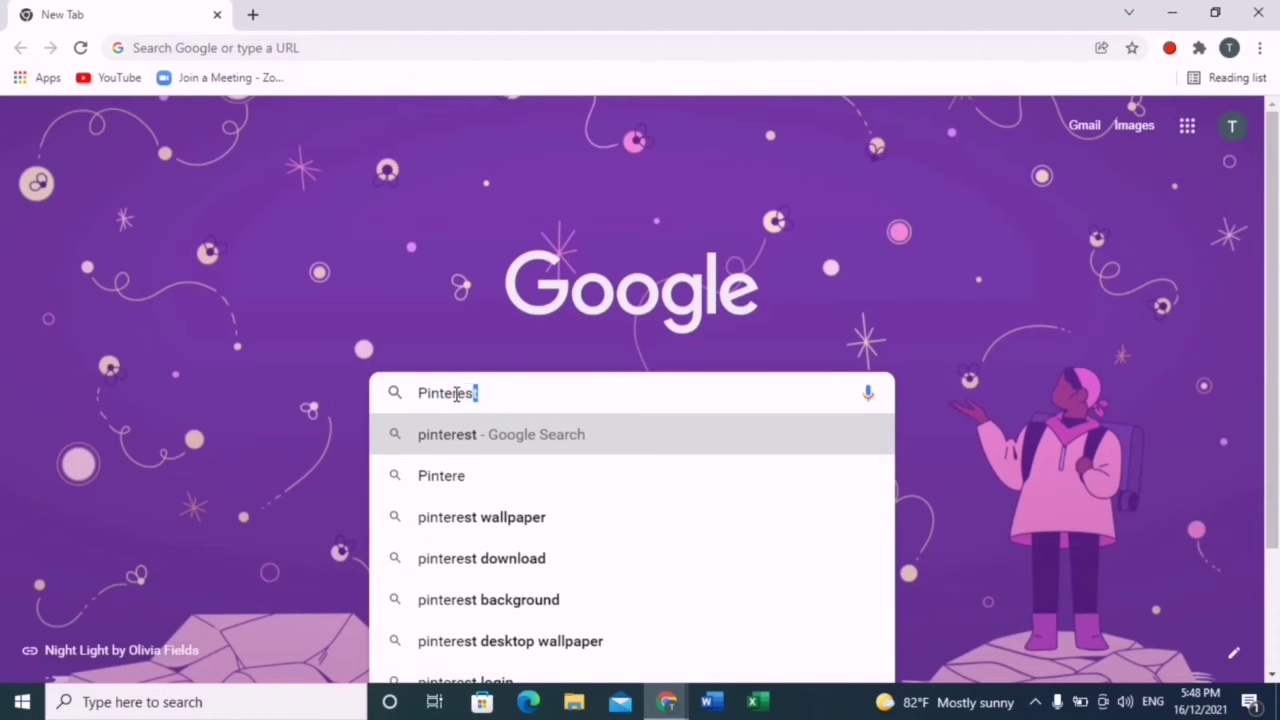
pyautogui.write('t')
pyautogui.press('Return')
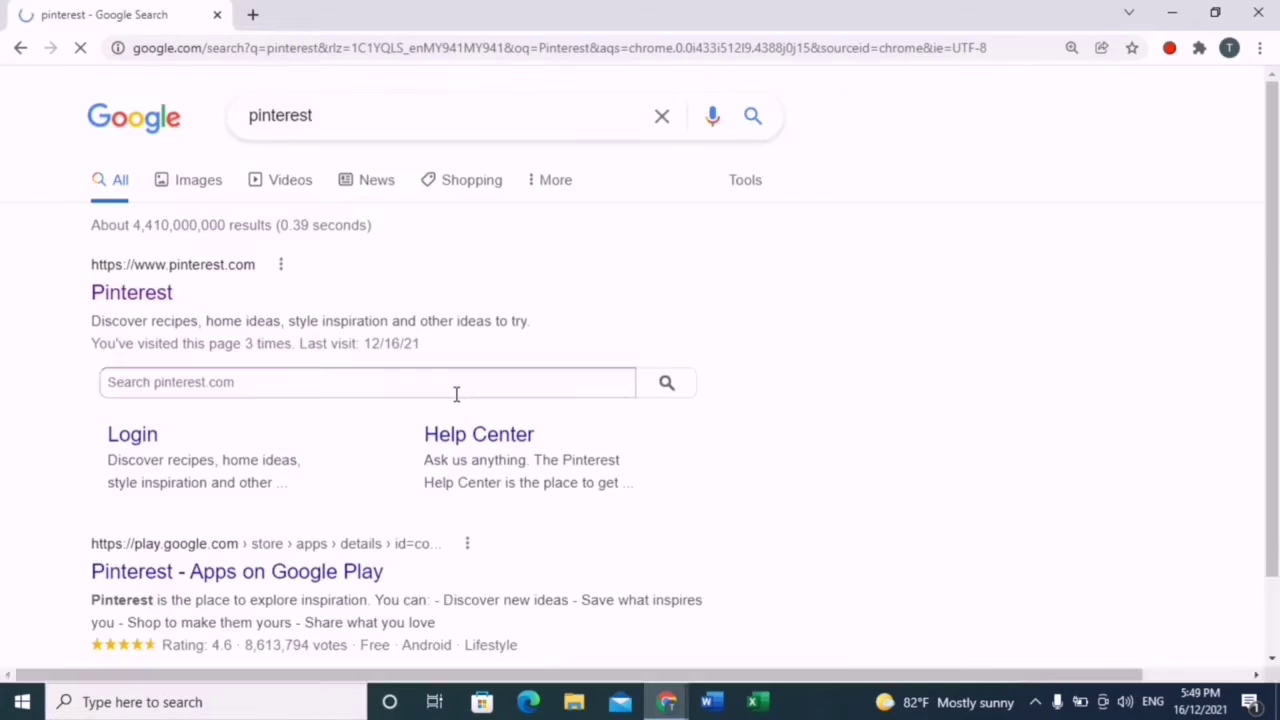
pyautogui.scroll(-2, 729, 394)
pyautogui.scroll(1, 727, 395)
pyautogui.scroll(1, 729, 394)
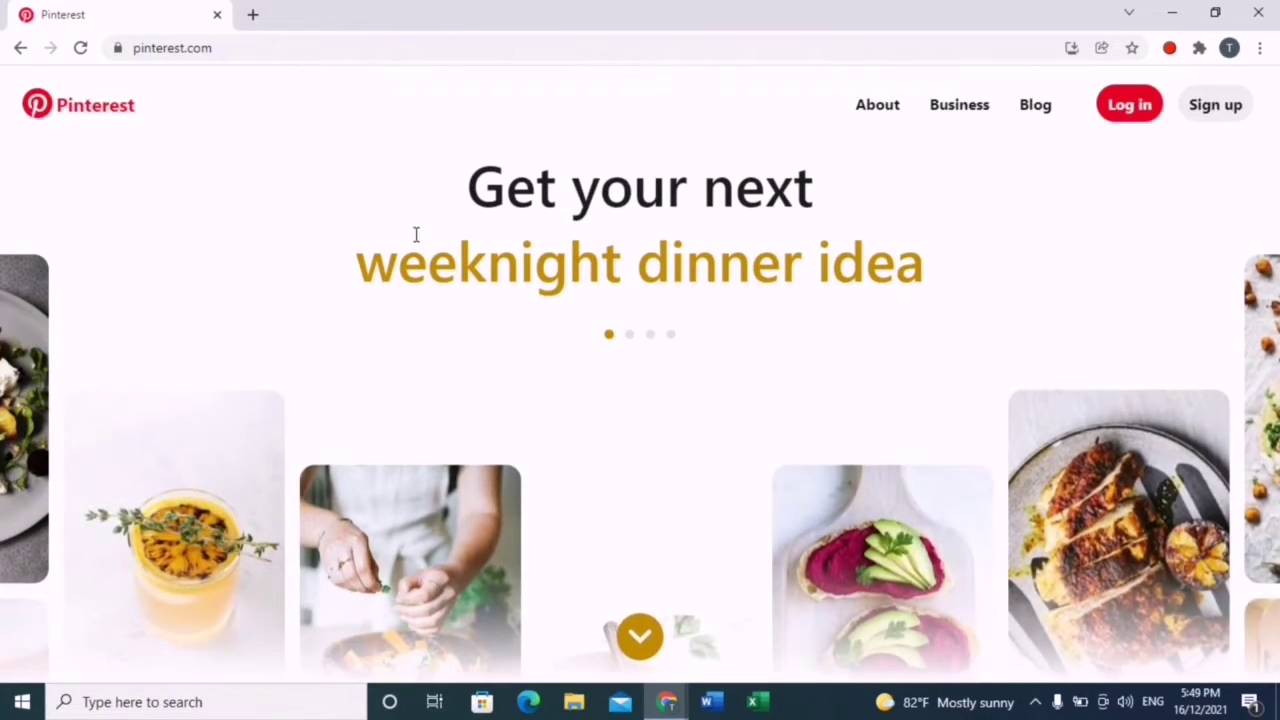
# Log in to Pinterest with the saved Google account, dismissing Google's suggestion panel first.
pyautogui.scroll(-5, 958, 492)
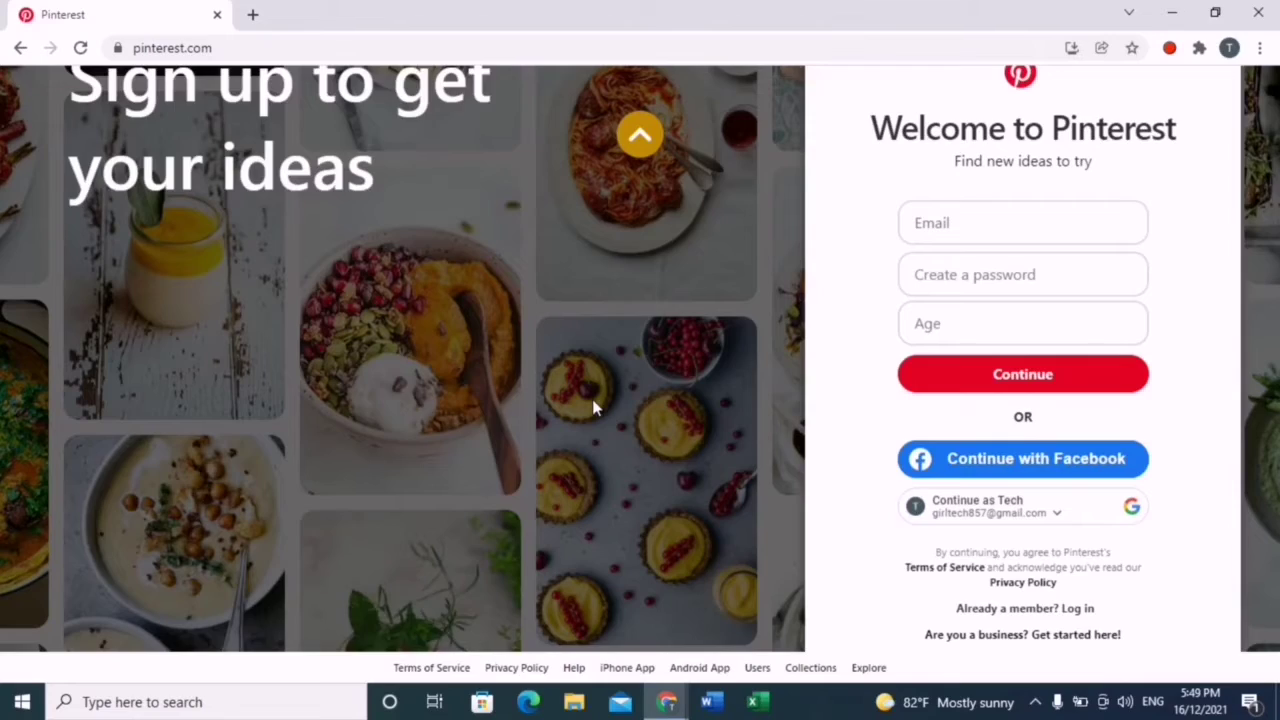
pyautogui.scroll(5, 594, 405)
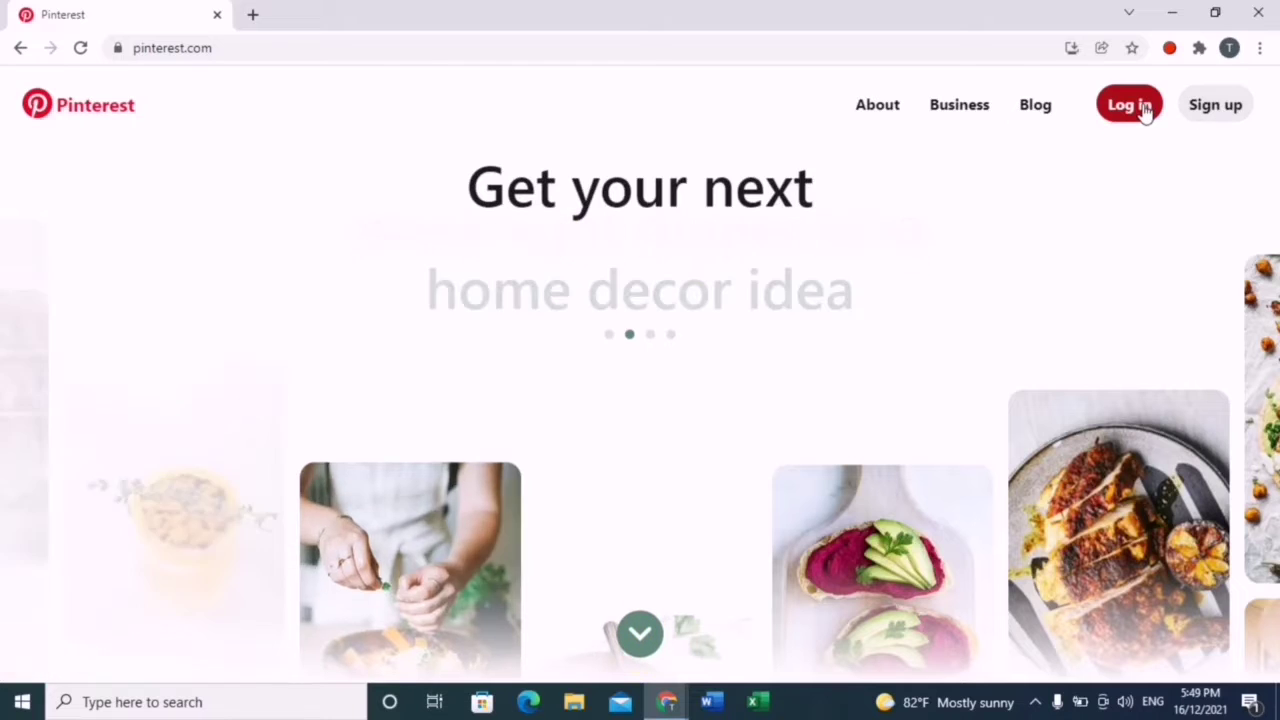
pyautogui.click(1212, 106)
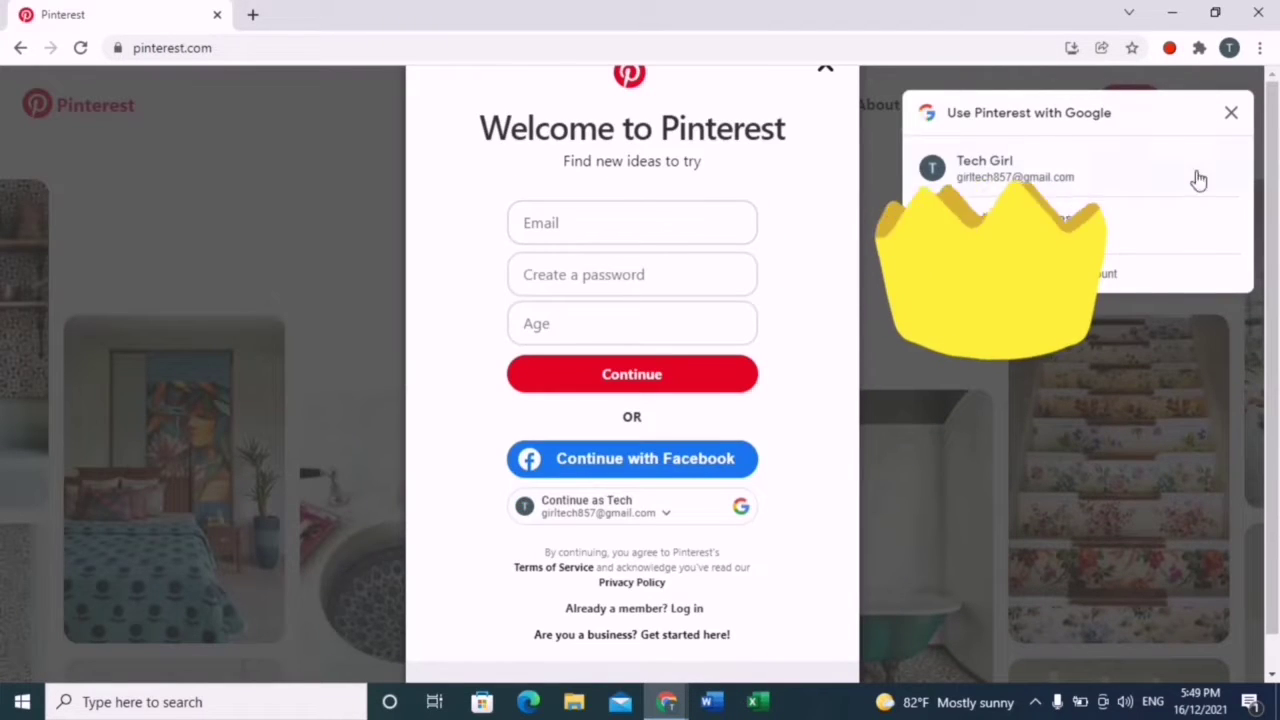
pyautogui.click(1233, 114)
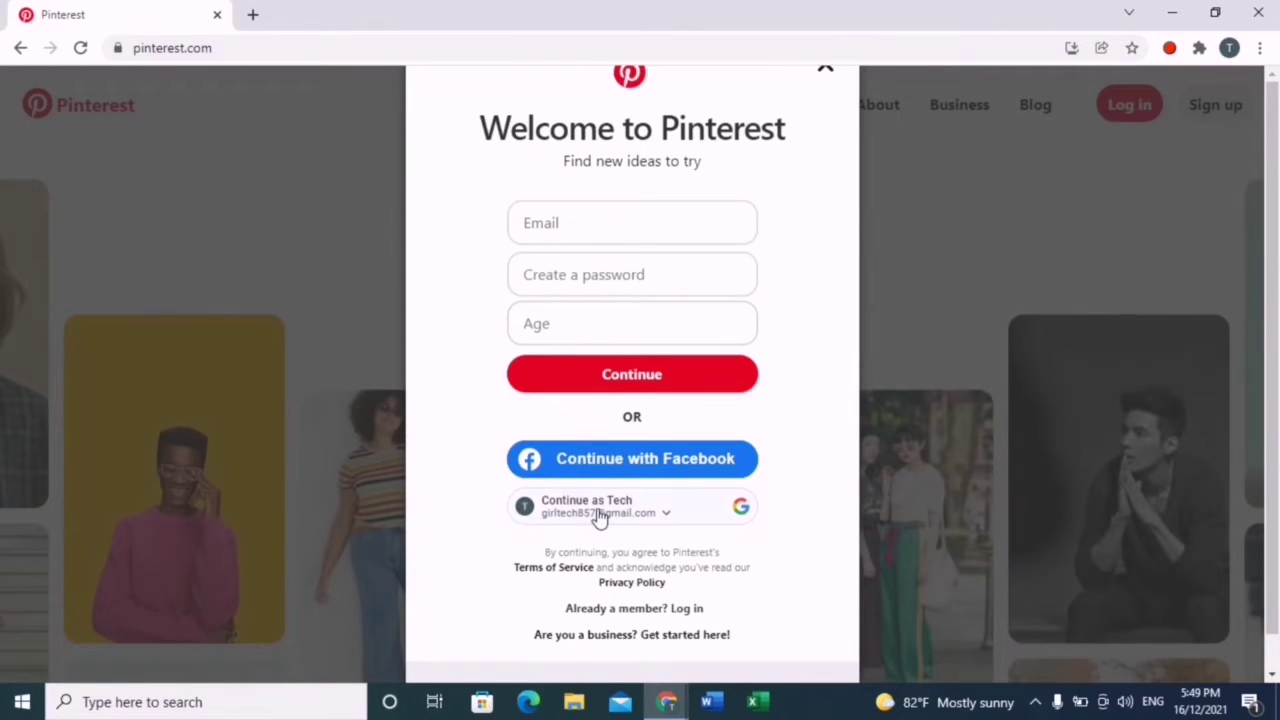
pyautogui.click(599, 517)
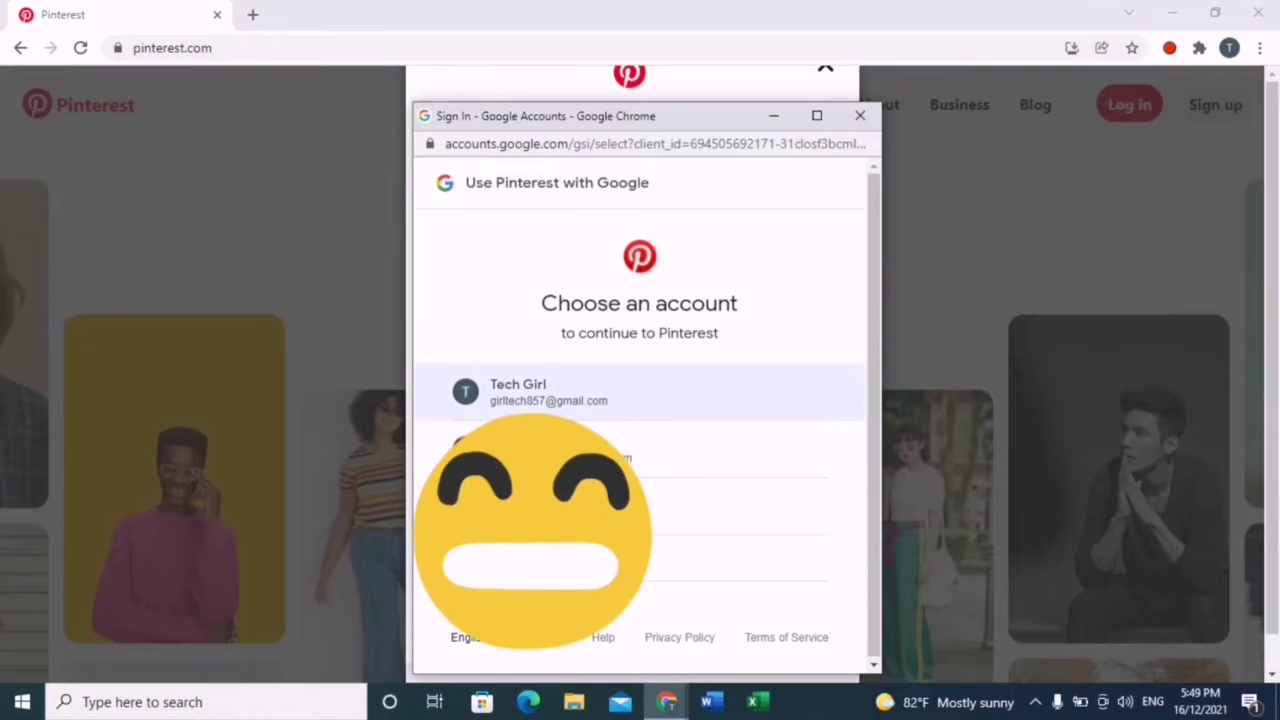
pyautogui.click(590, 400)
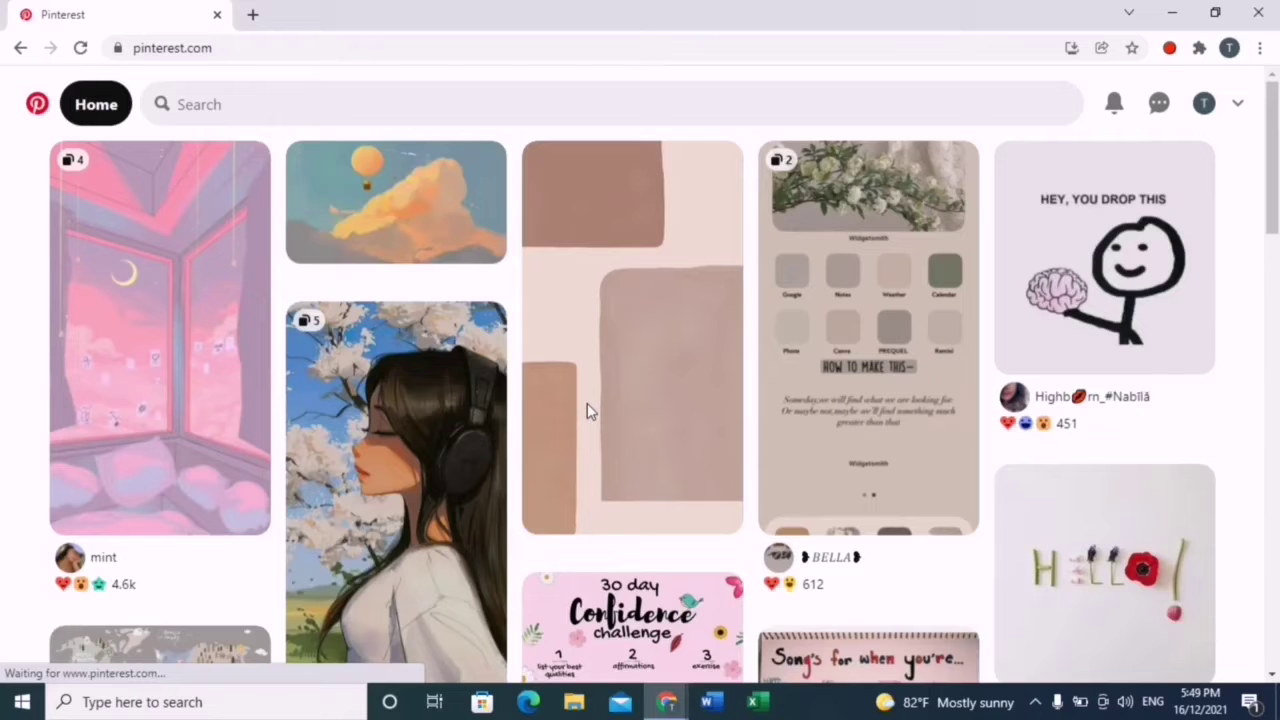
pyautogui.scroll(-5, 730, 355)
pyautogui.scroll(-15, 731, 351)
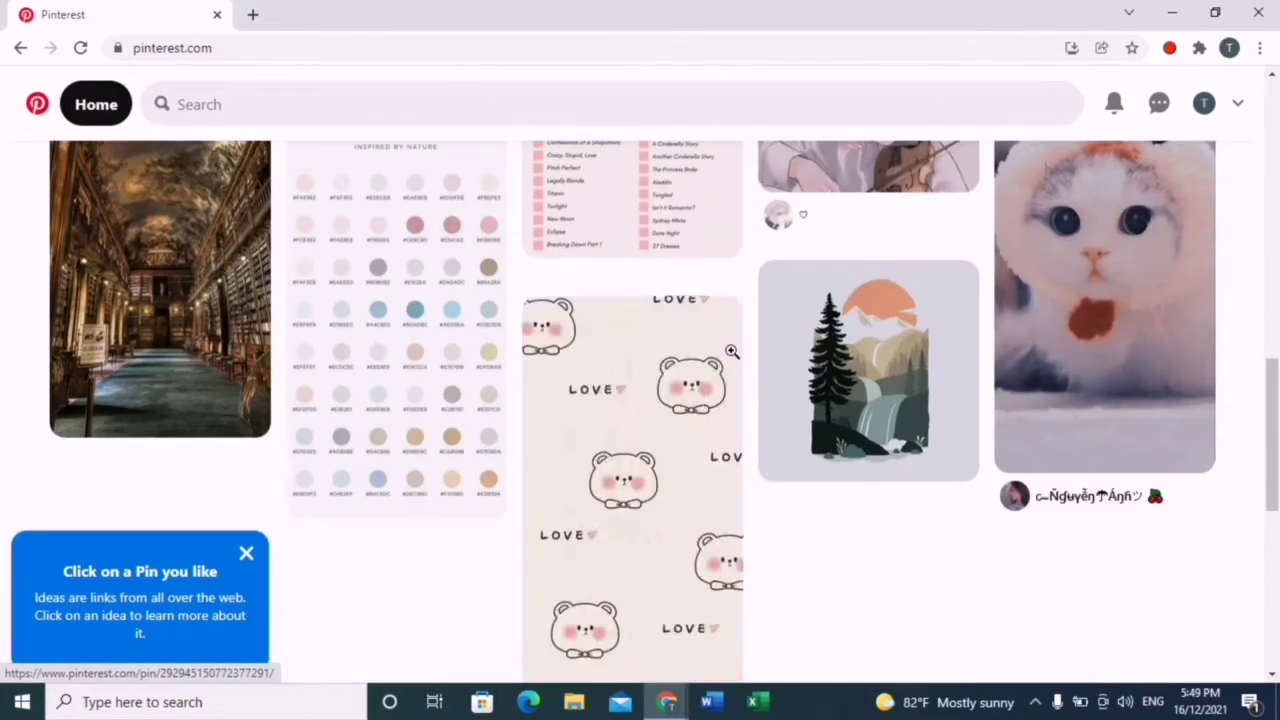
pyautogui.scroll(15, 731, 351)
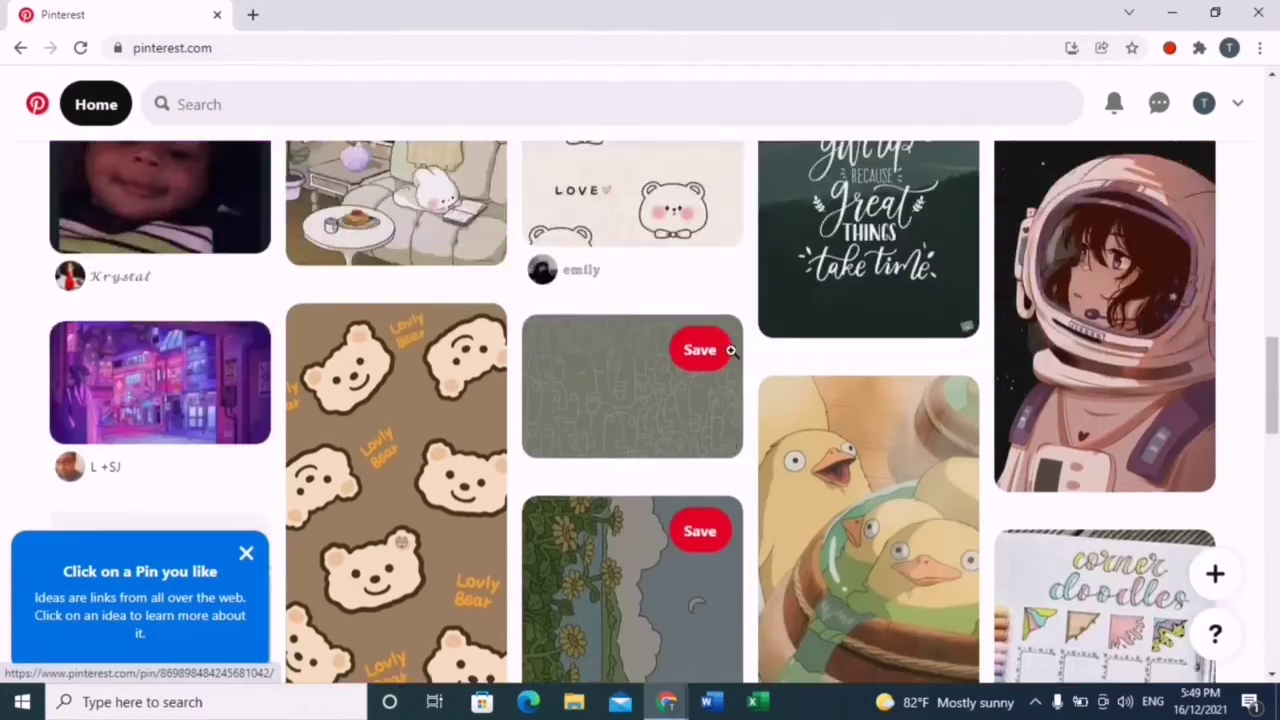
pyautogui.scroll(5, 734, 358)
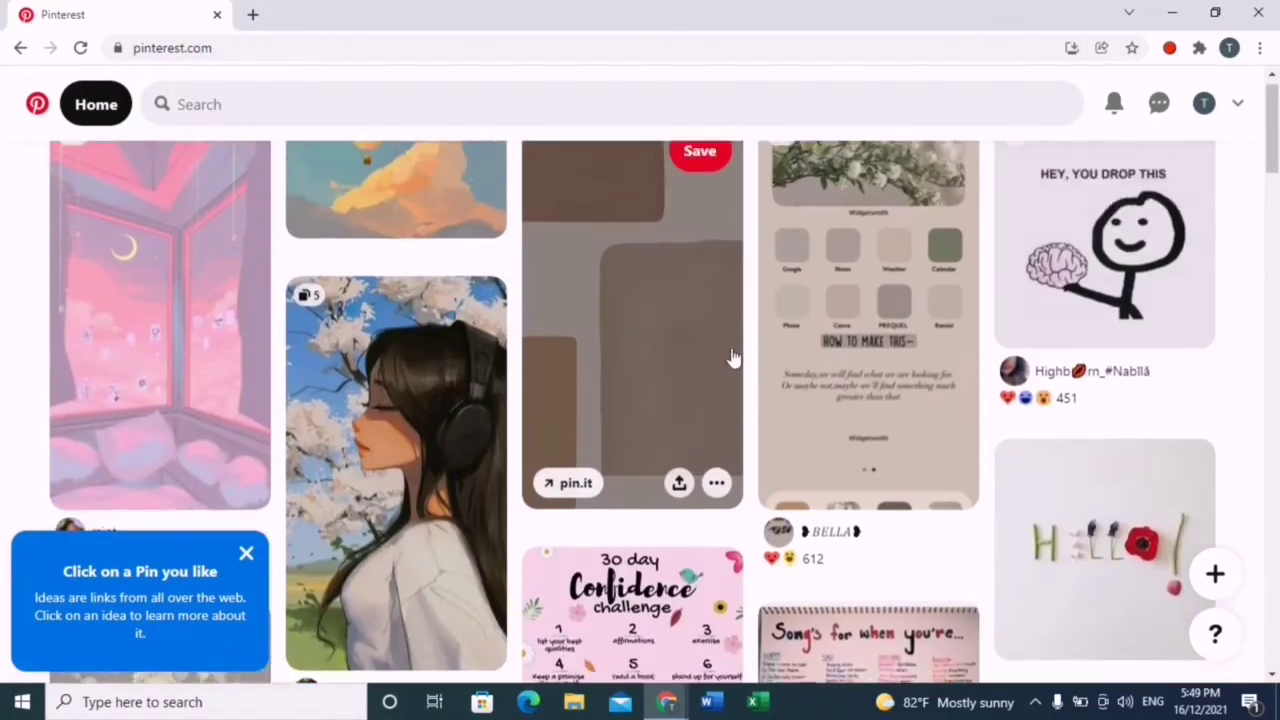
pyautogui.scroll(-15, 519, 422)
pyautogui.scroll(-8, 519, 422)
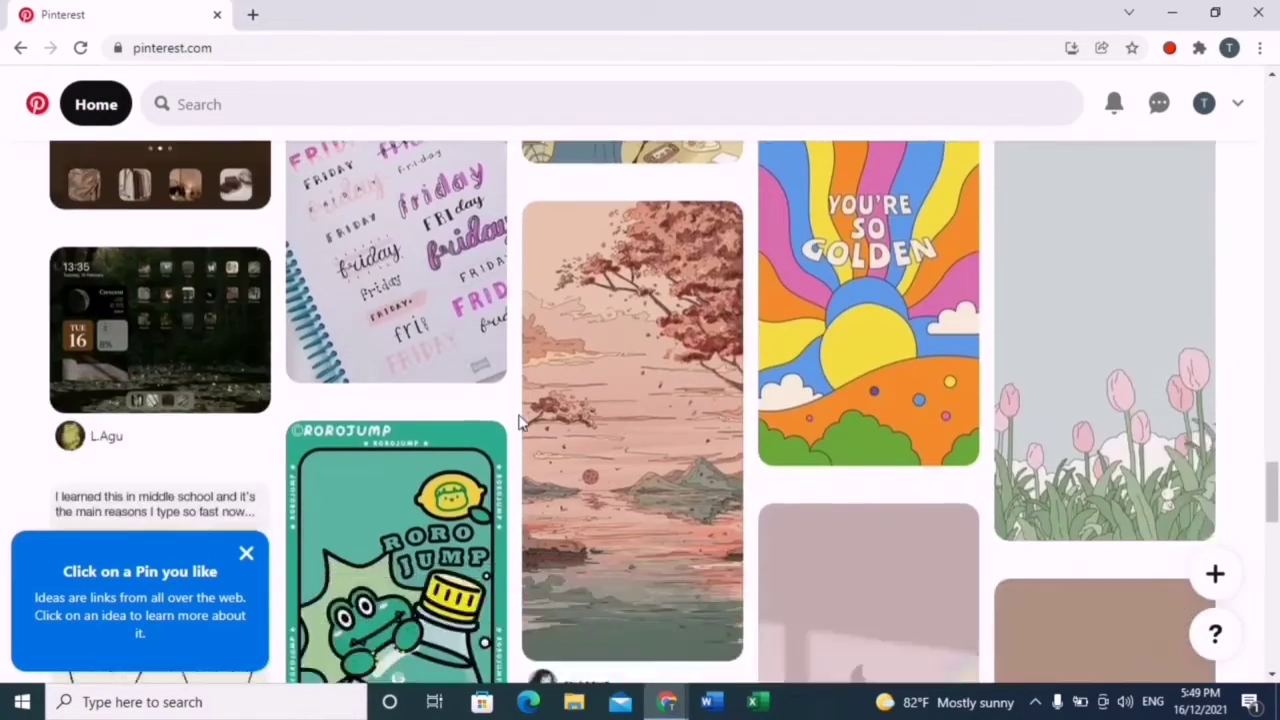
pyautogui.scroll(15, 519, 422)
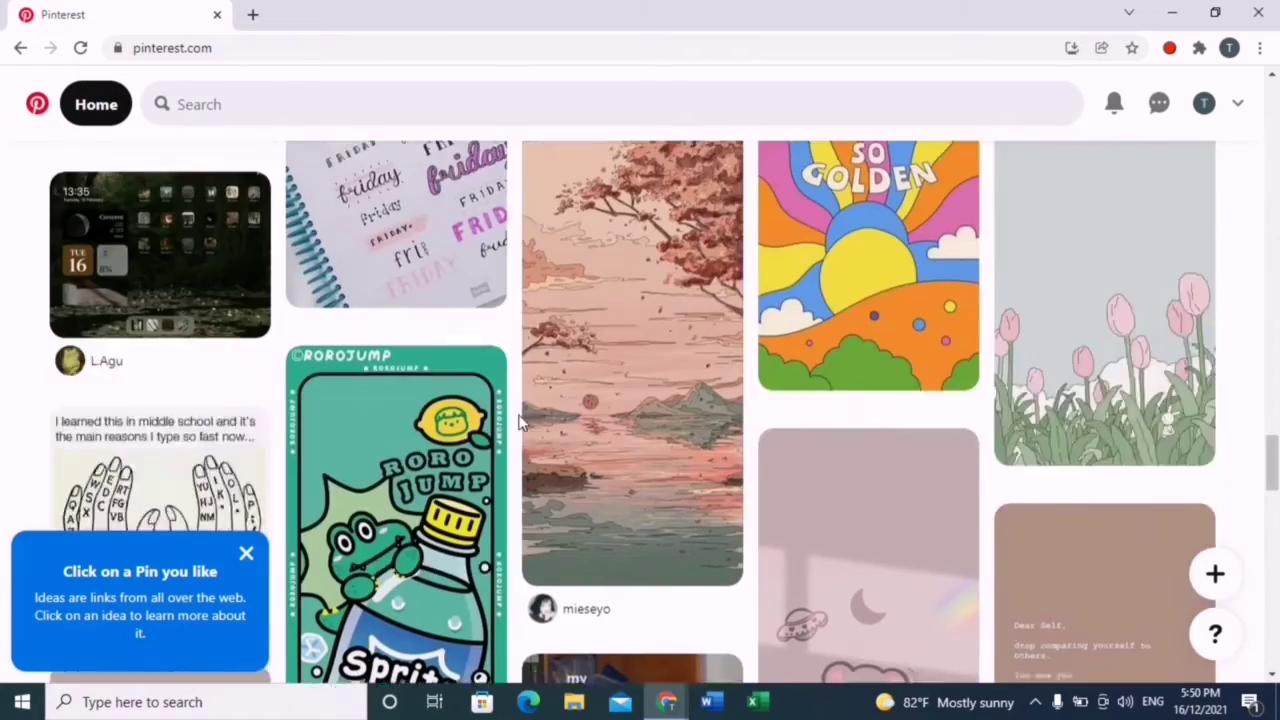
pyautogui.scroll(10, 519, 422)
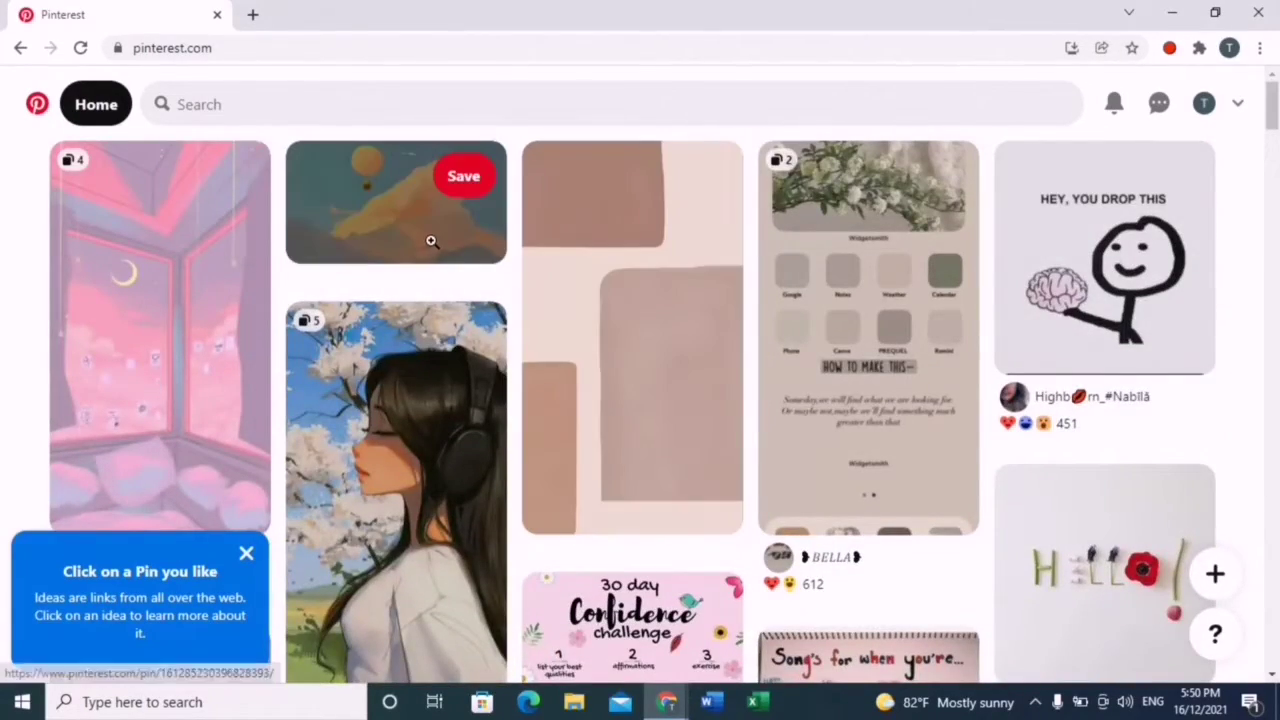
pyautogui.click(635, 103)
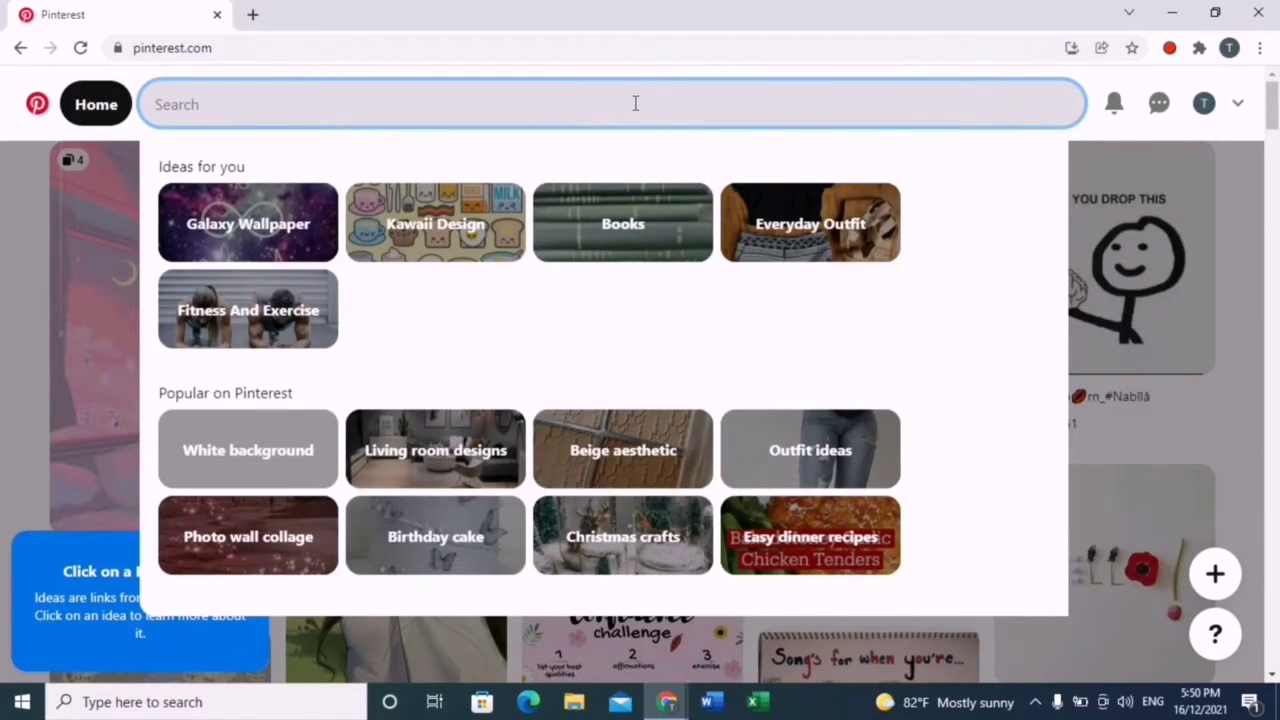
# Search Pinterest for 'disney wallpaper for desktop'.
pyautogui.write('disney wallpaper for desktop')
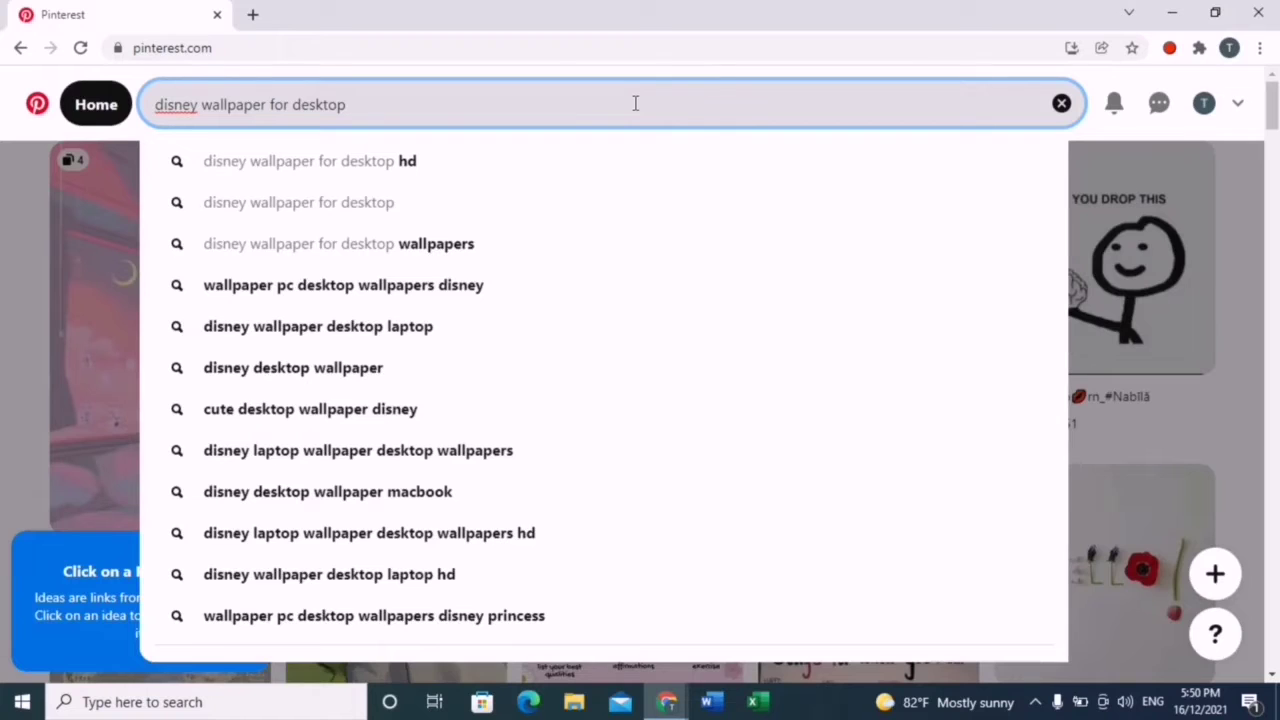
pyautogui.press('Return')
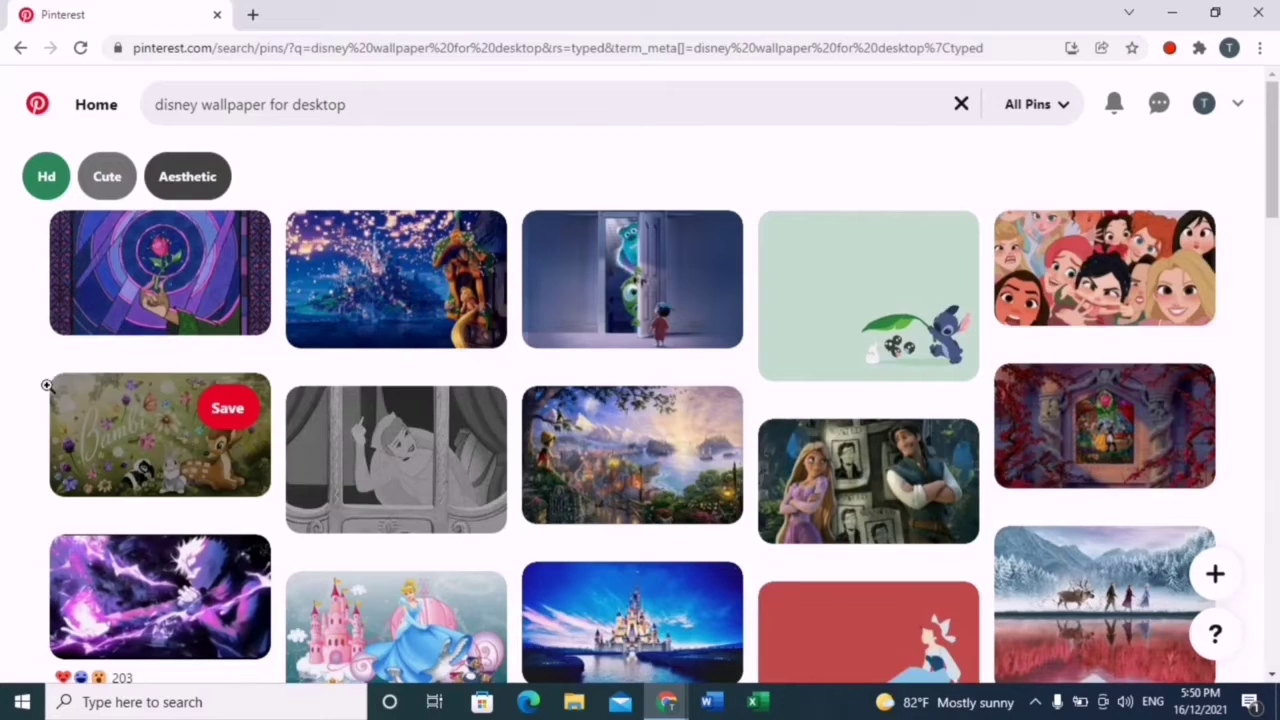
pyautogui.scroll(-1, 866, 170)
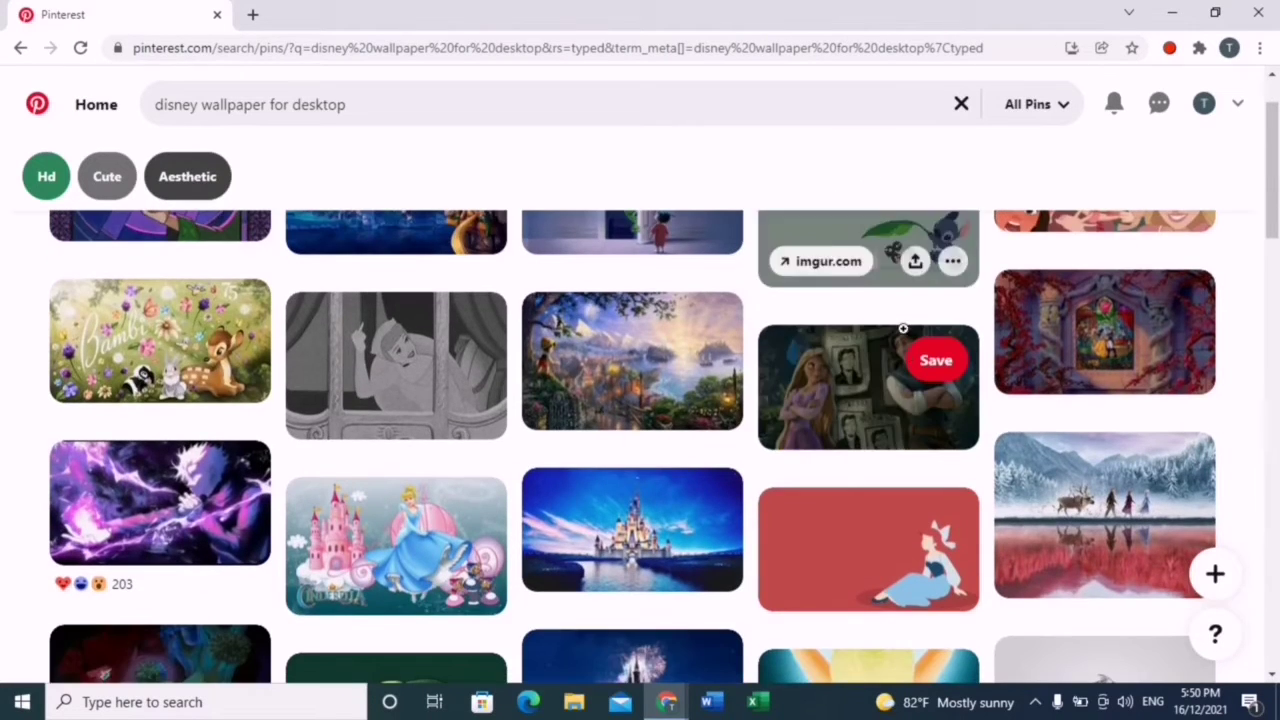
# Browse the wallpaper results and open the castle-with-fireworks pin.
pyautogui.scroll(-2, 900, 330)
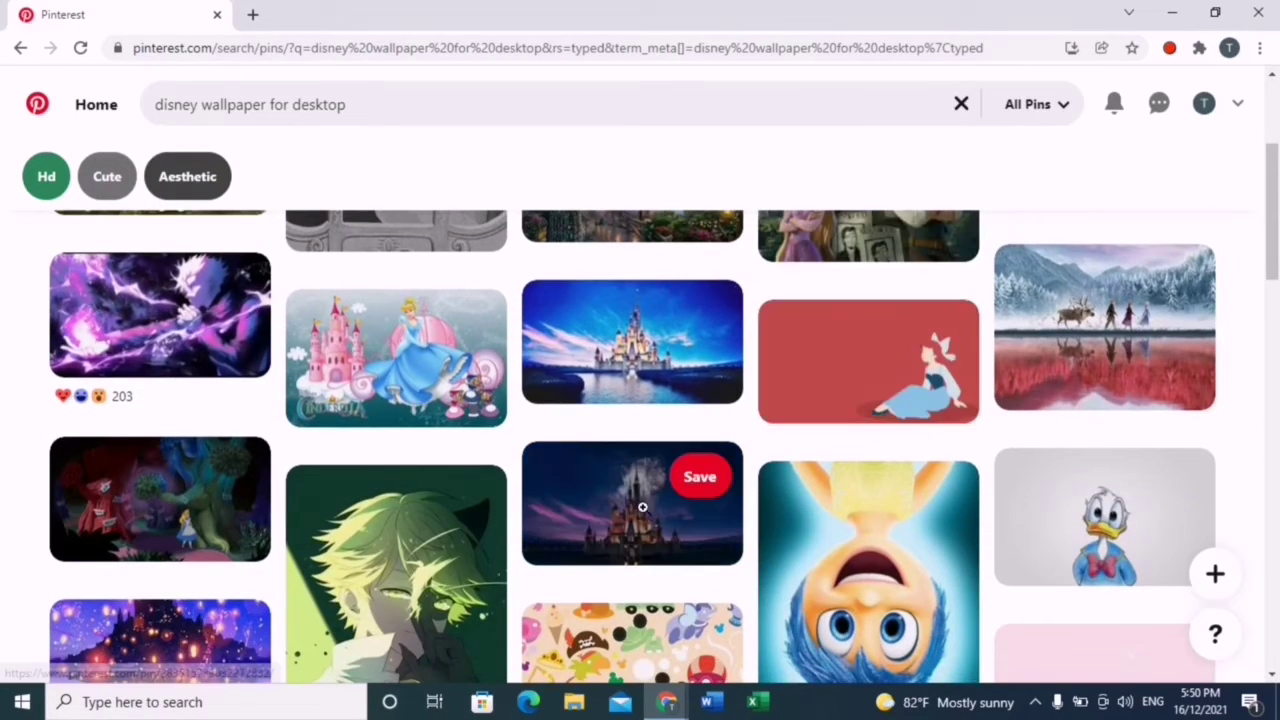
pyautogui.scroll(-4, 620, 490)
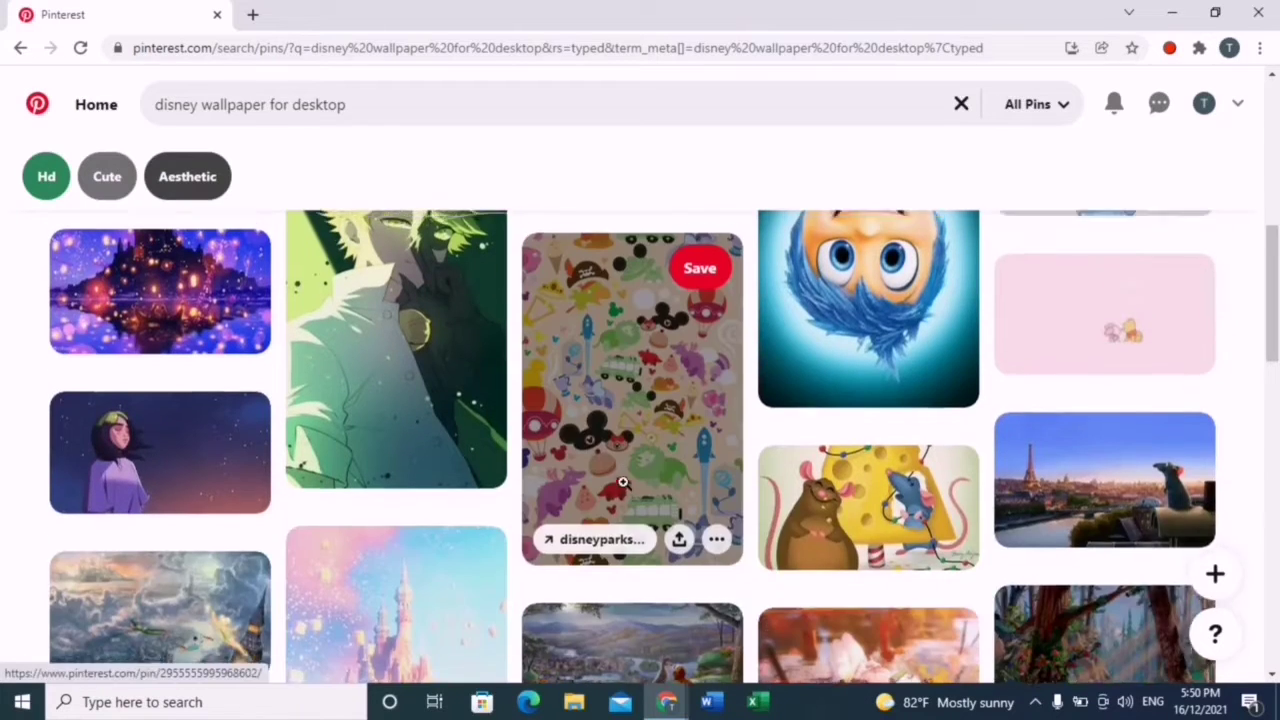
pyautogui.scroll(3, 614, 480)
pyautogui.scroll(-7, 600, 460)
pyautogui.scroll(-4, 600, 452)
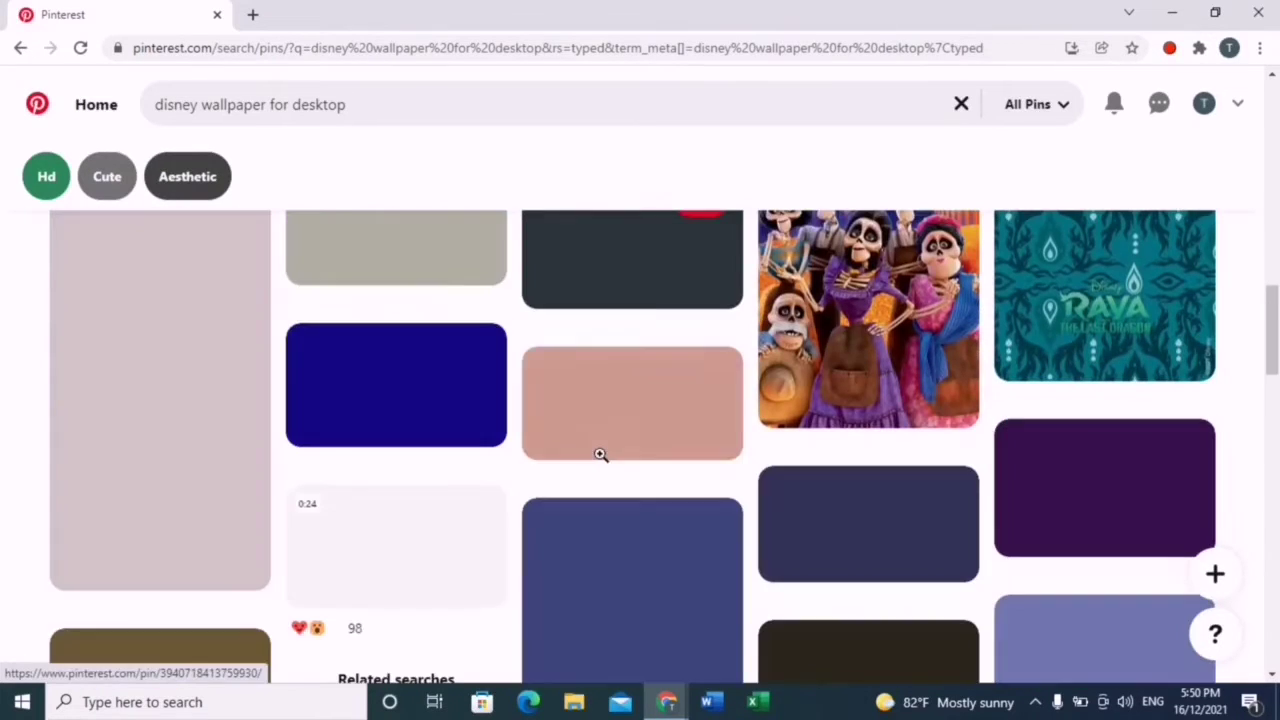
pyautogui.scroll(2, 600, 455)
pyautogui.scroll(8, 600, 455)
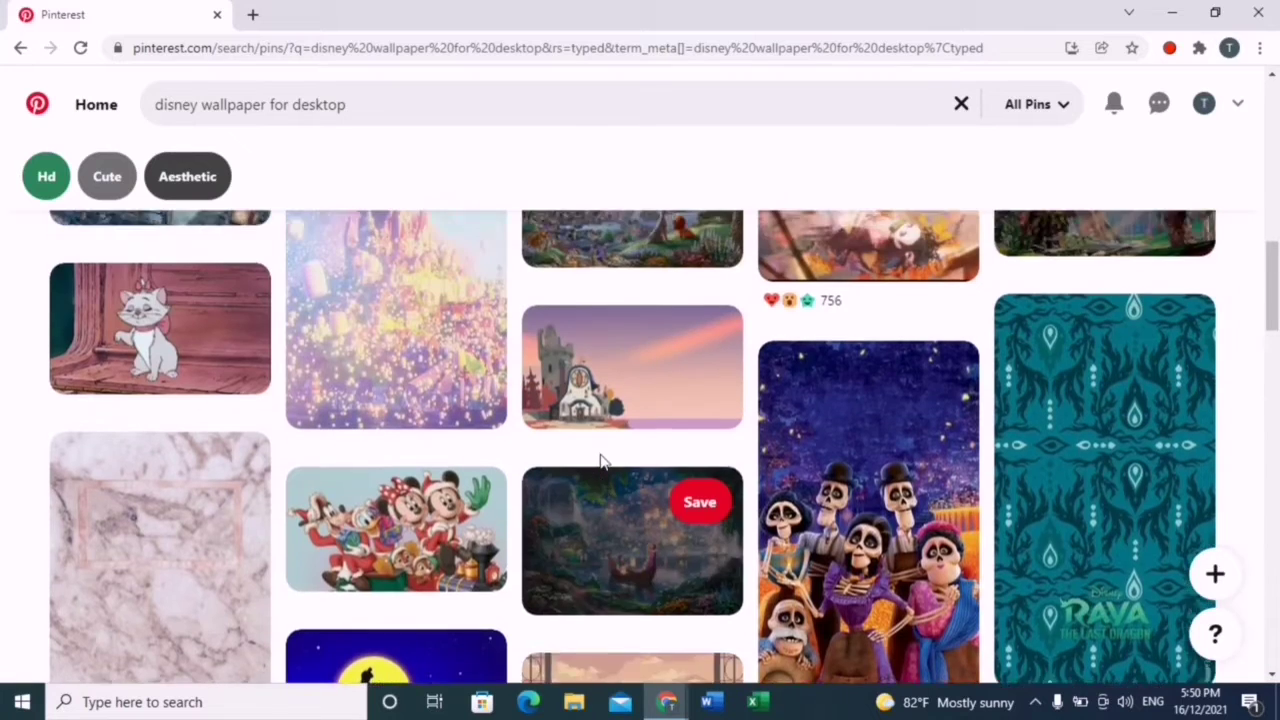
pyautogui.scroll(1, 597, 444)
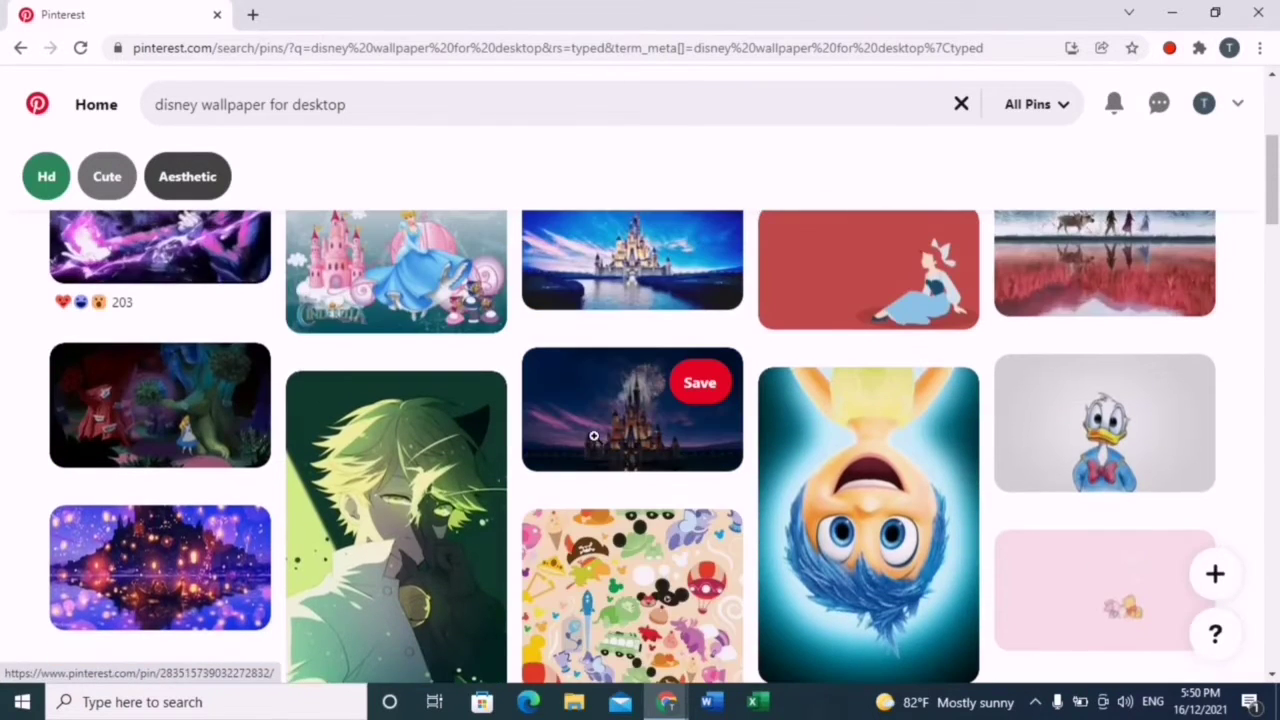
pyautogui.click(594, 433)
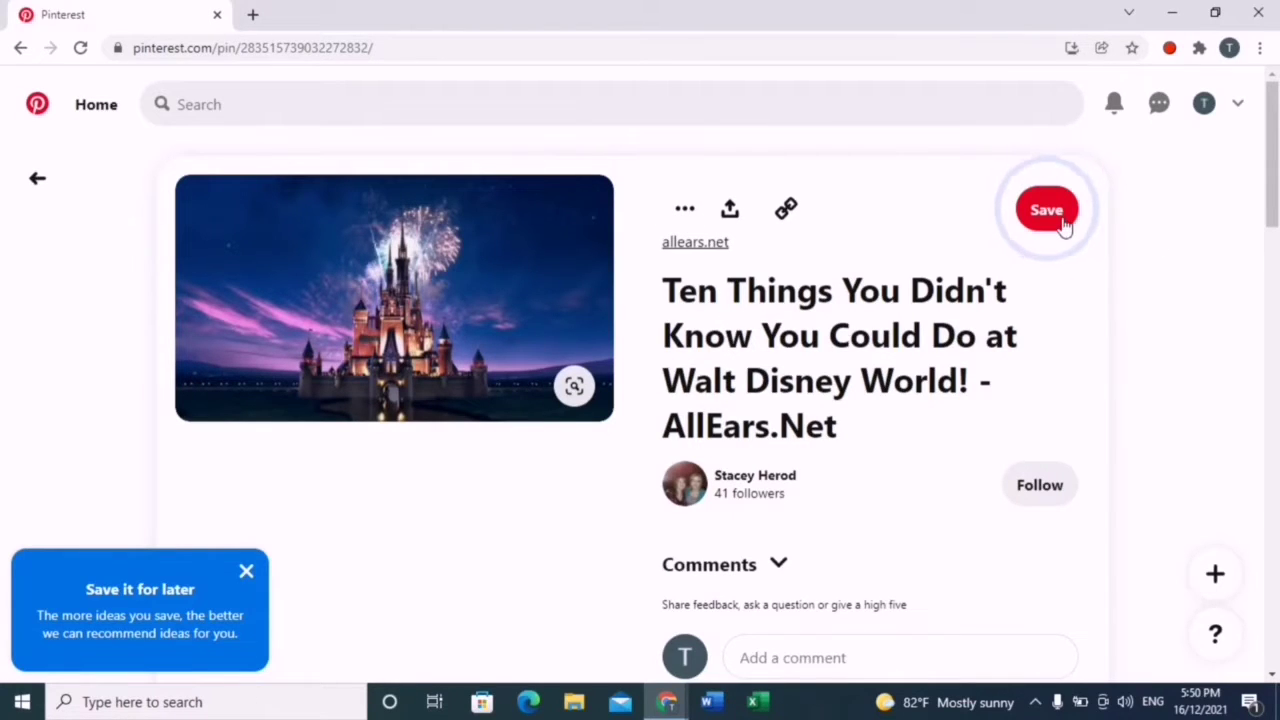
# Download the castle-with-fireworks image from the pin's menu and open the .jpg in Photos.
pyautogui.scroll(-3, 1065, 225)
pyautogui.scroll(3, 1065, 225)
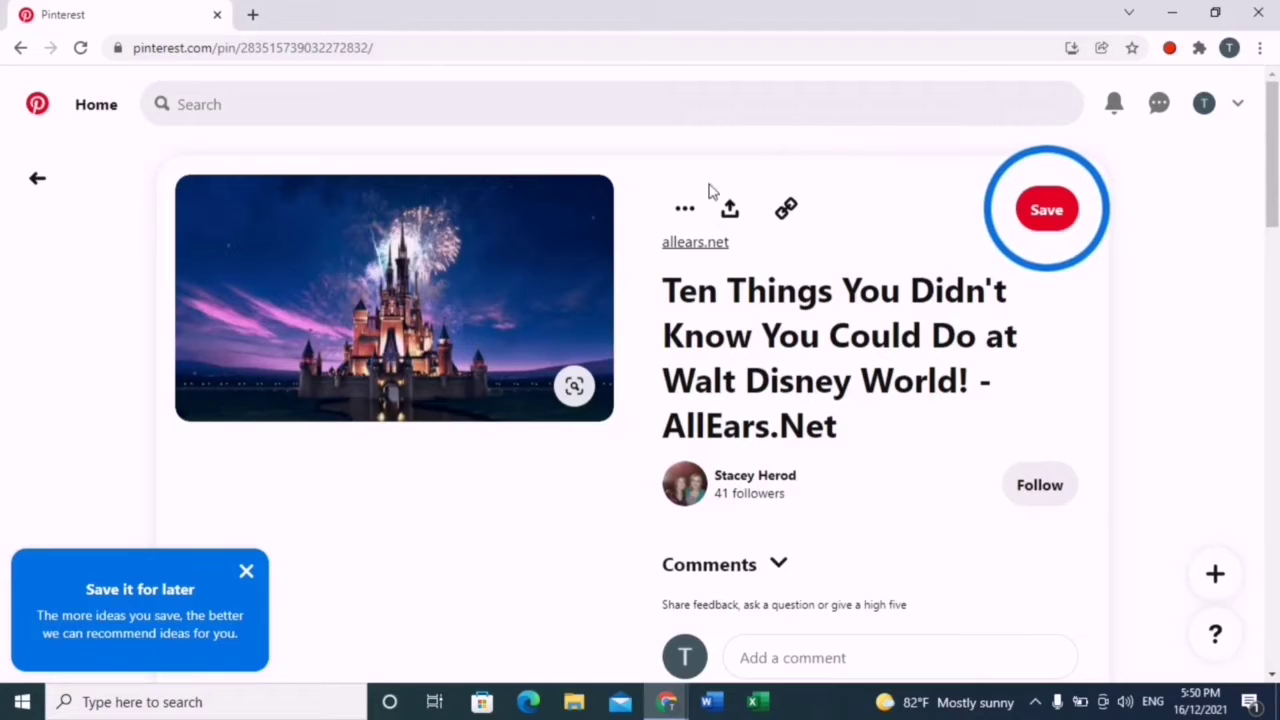
pyautogui.click(686, 214)
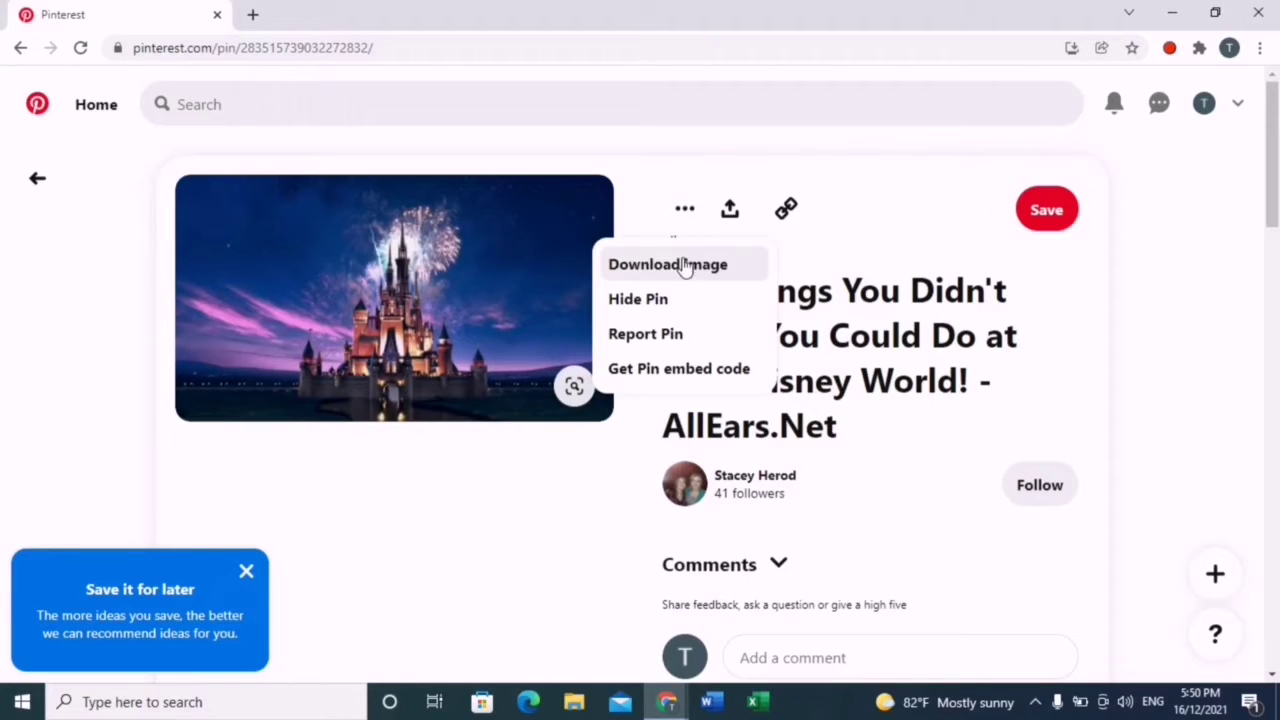
pyautogui.click(684, 266)
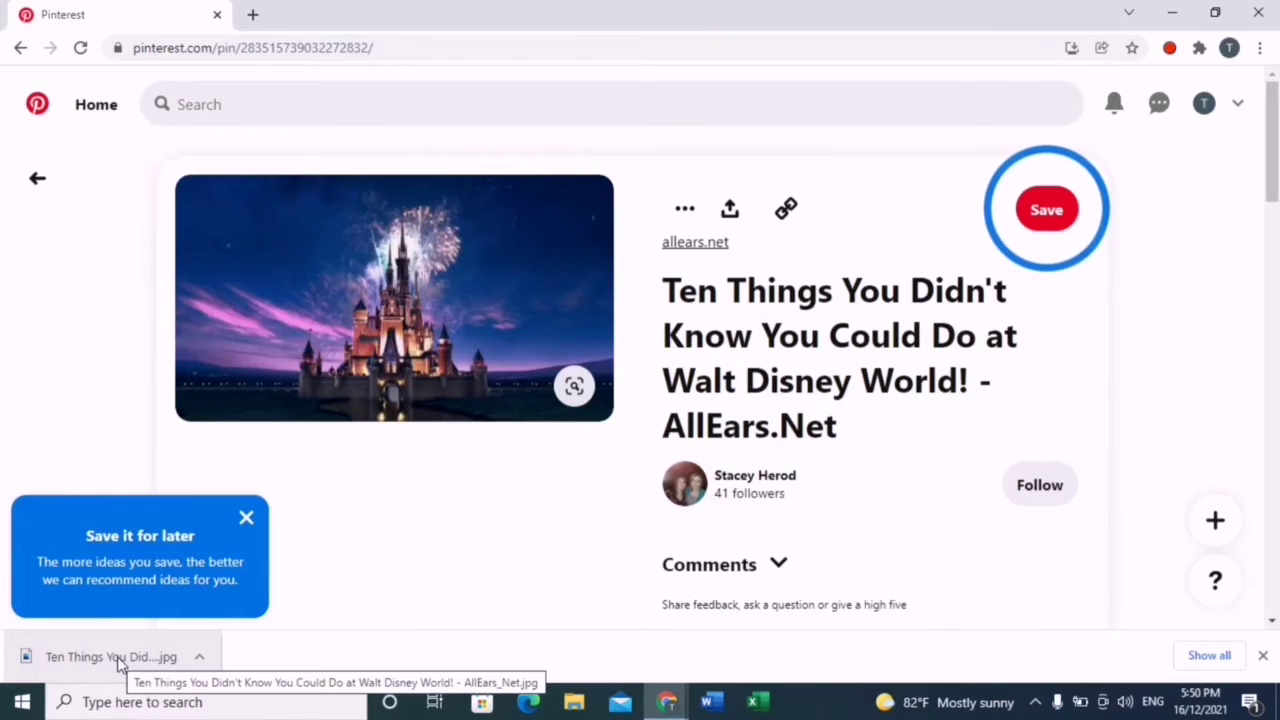
pyautogui.click(115, 660)
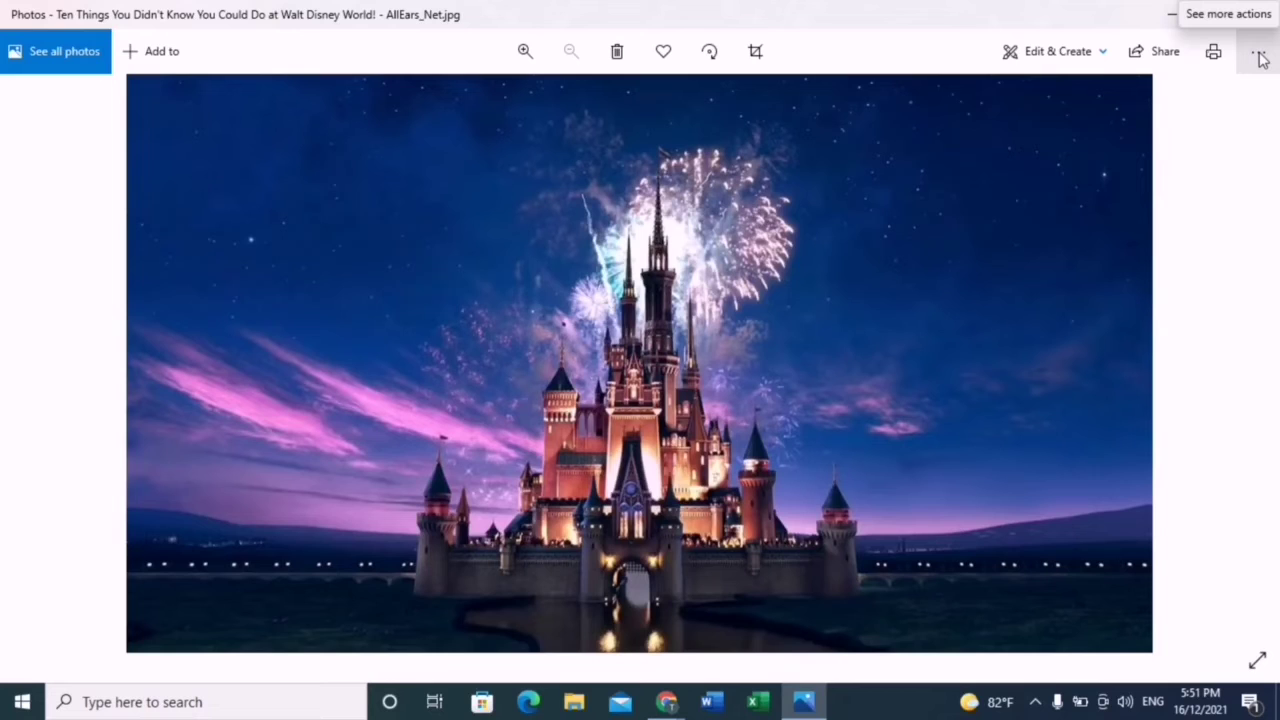
# Set the castle photo as the desktop background, then minimize Photos and Chrome to see it.
pyautogui.click(1260, 60)
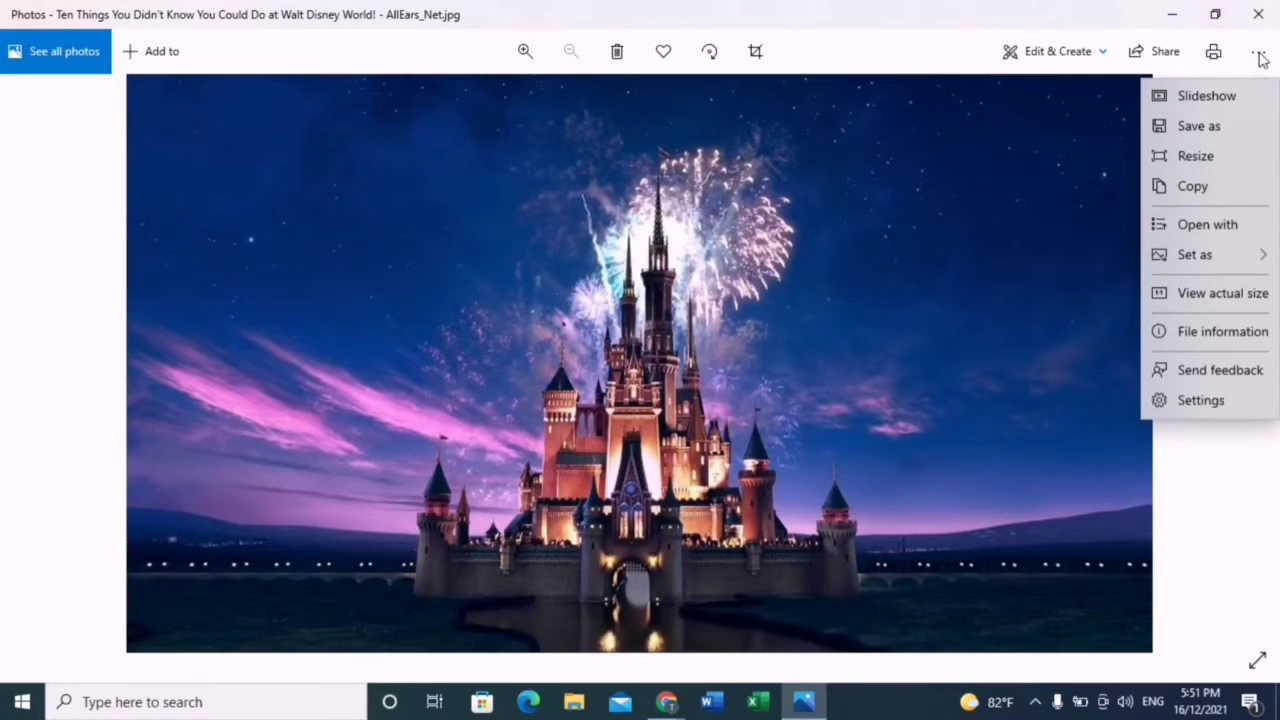
pyautogui.moveTo(1264, 258)
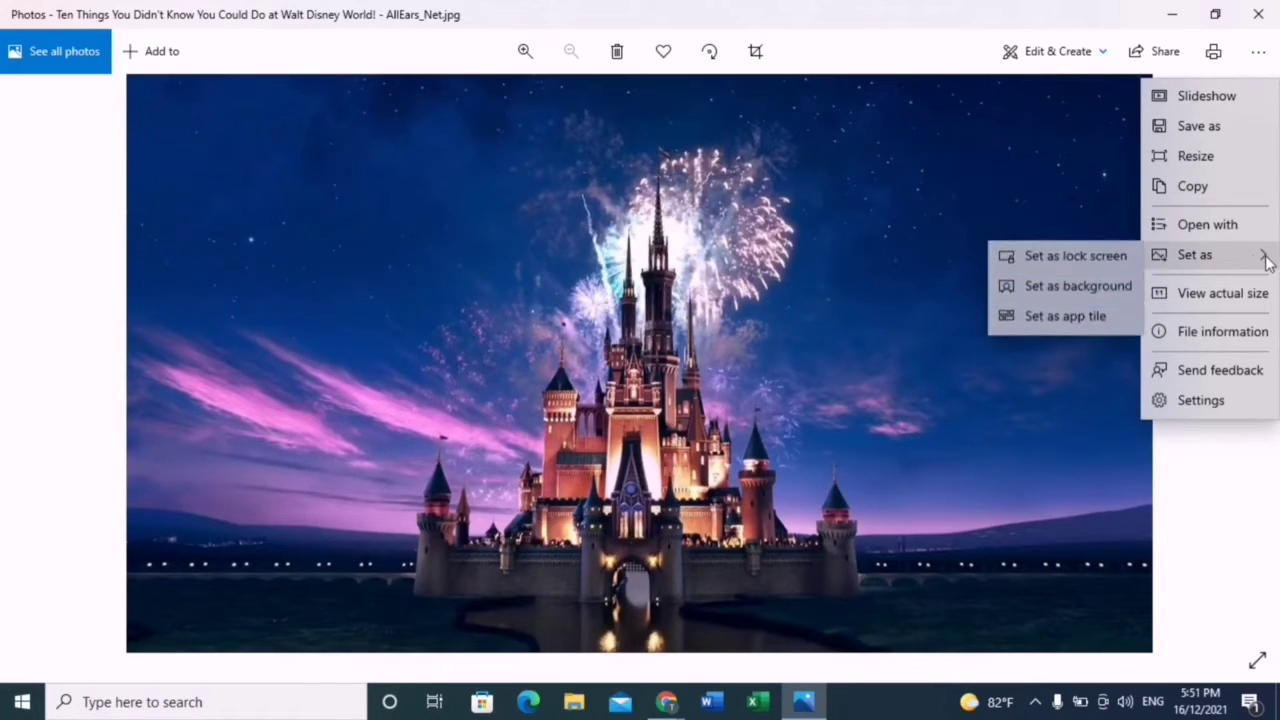
pyautogui.click(1098, 290)
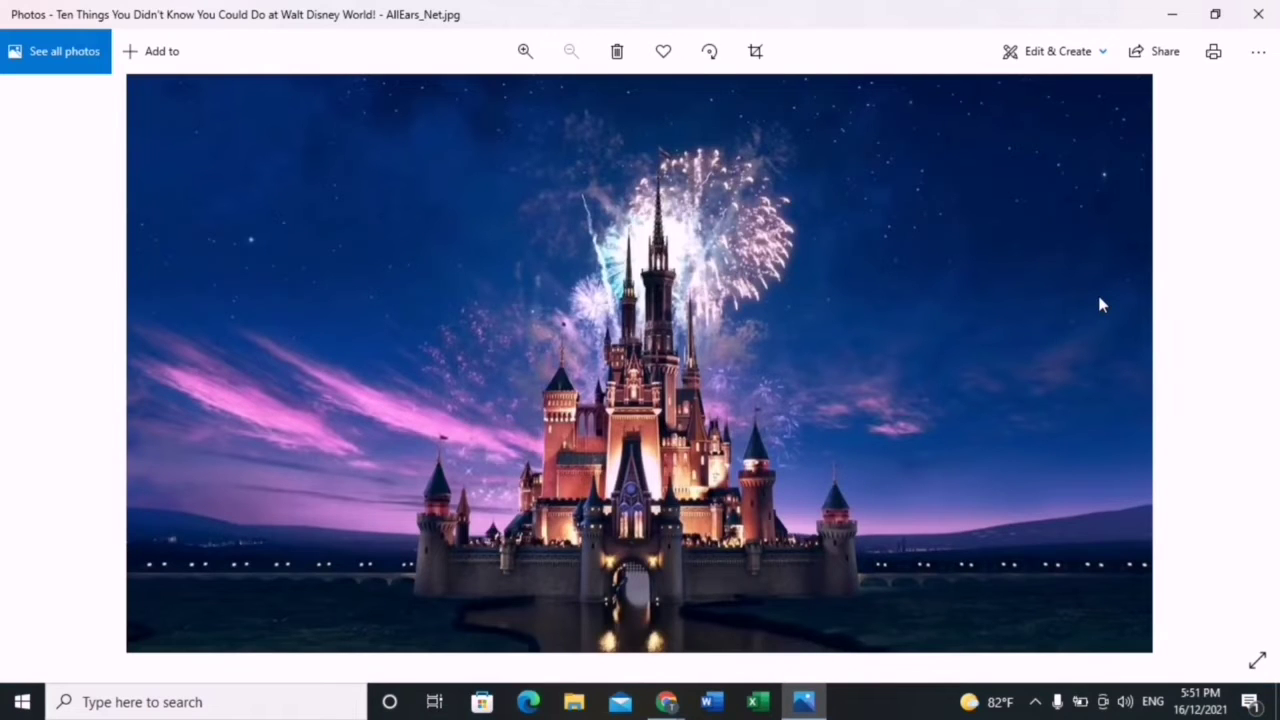
pyautogui.click(1180, 10)
pyautogui.click(1183, 8)
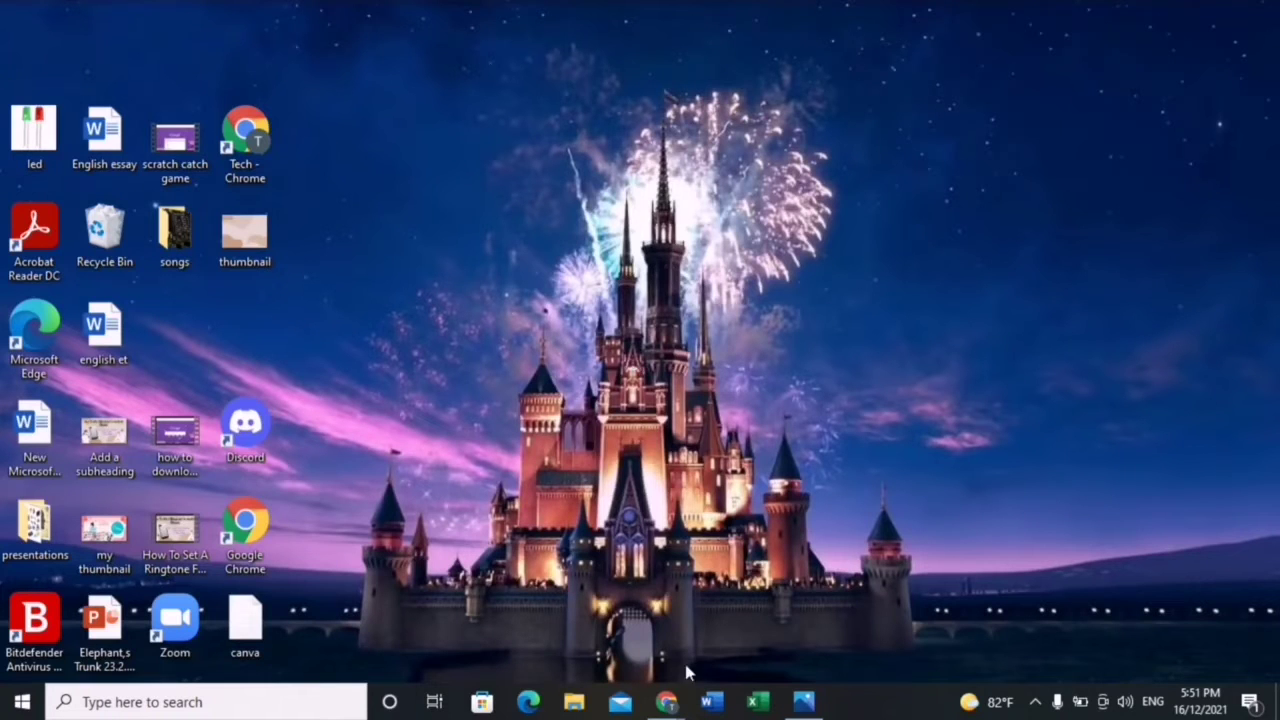
# Restore the Chrome Pinterest window and open a new tab ready for a Google search.
pyautogui.moveTo(678, 700)
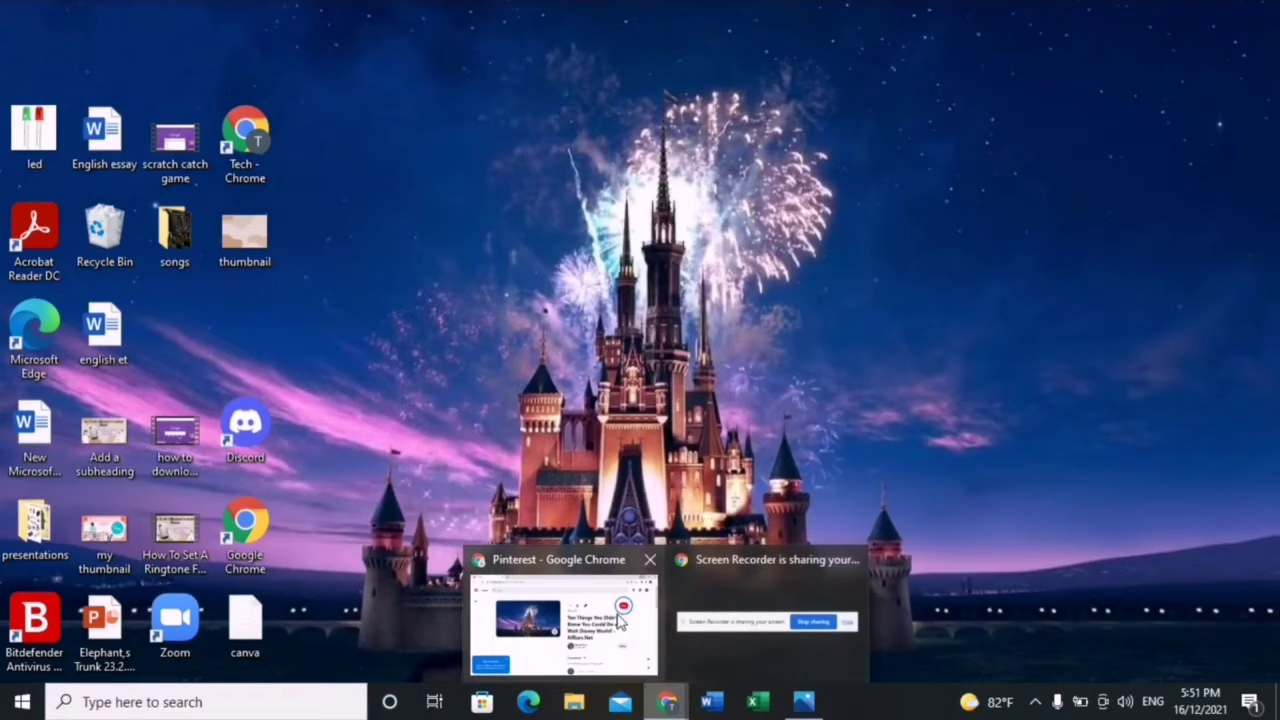
pyautogui.click(565, 605)
pyautogui.click(1046, 209)
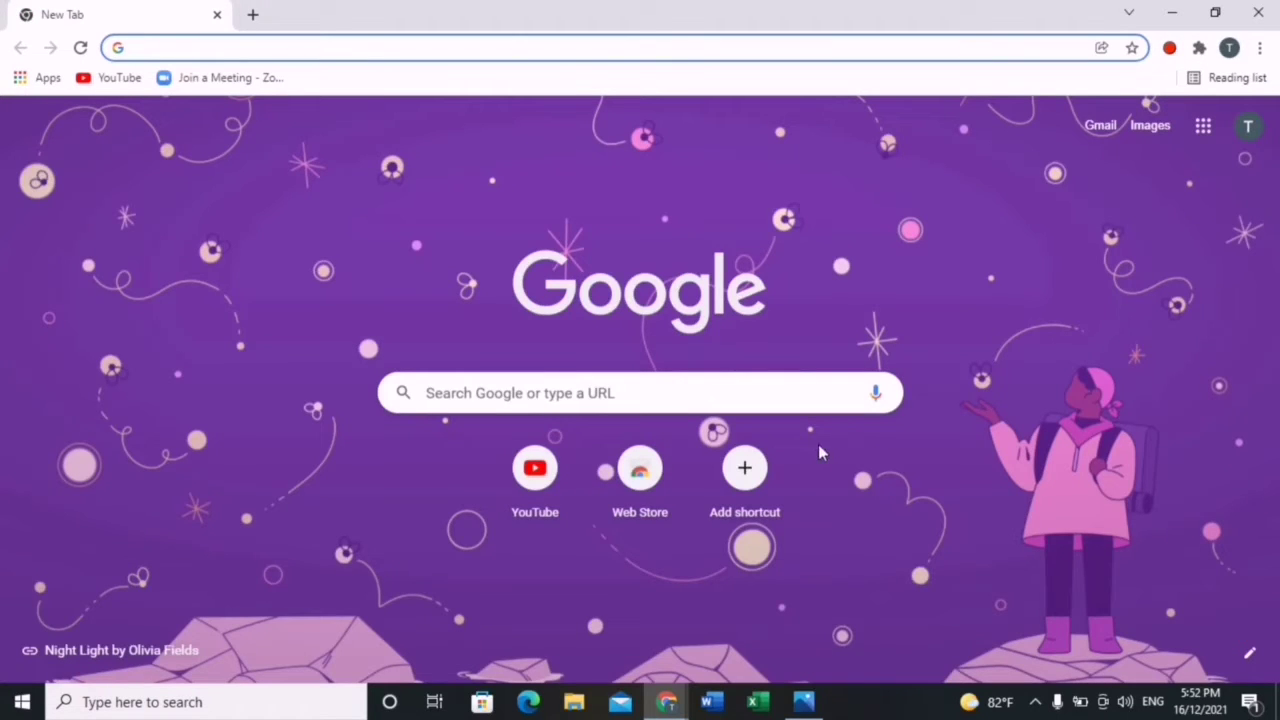
pyautogui.click(779, 395)
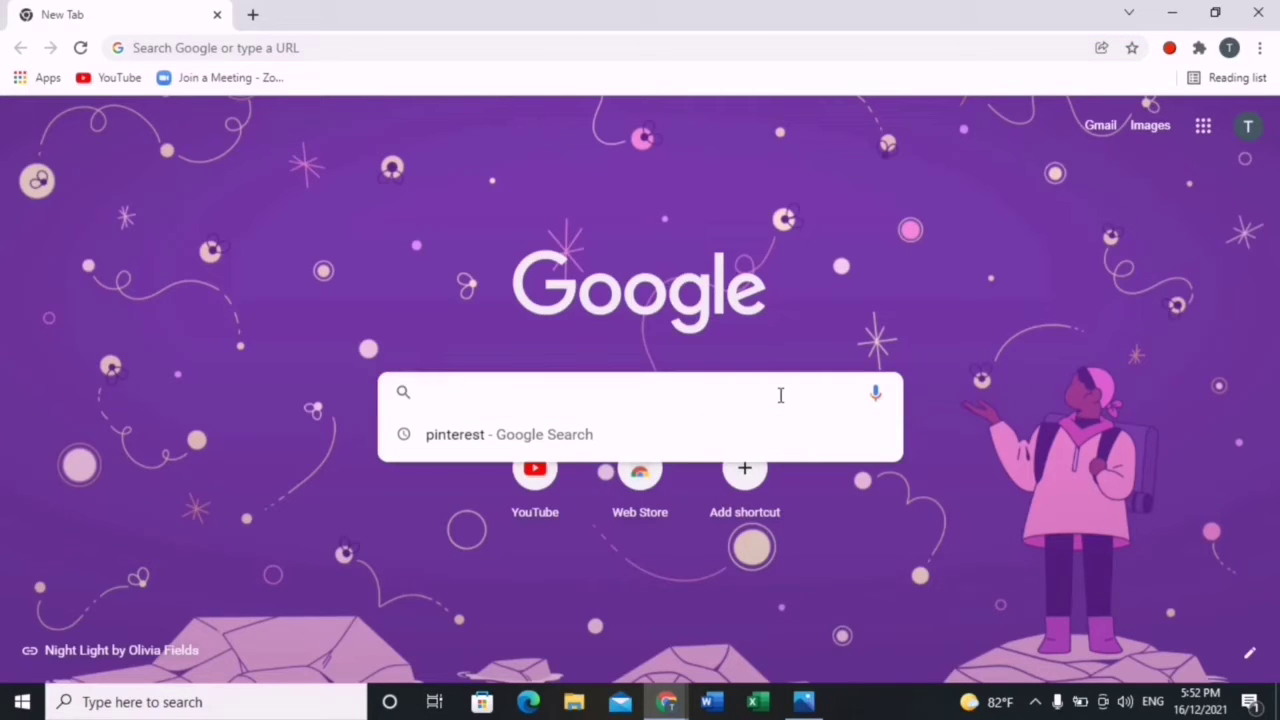
# Search Google for 'Aesthetic wallpaper for desktop' and switch to the Images results.
pyautogui.write('Aes')
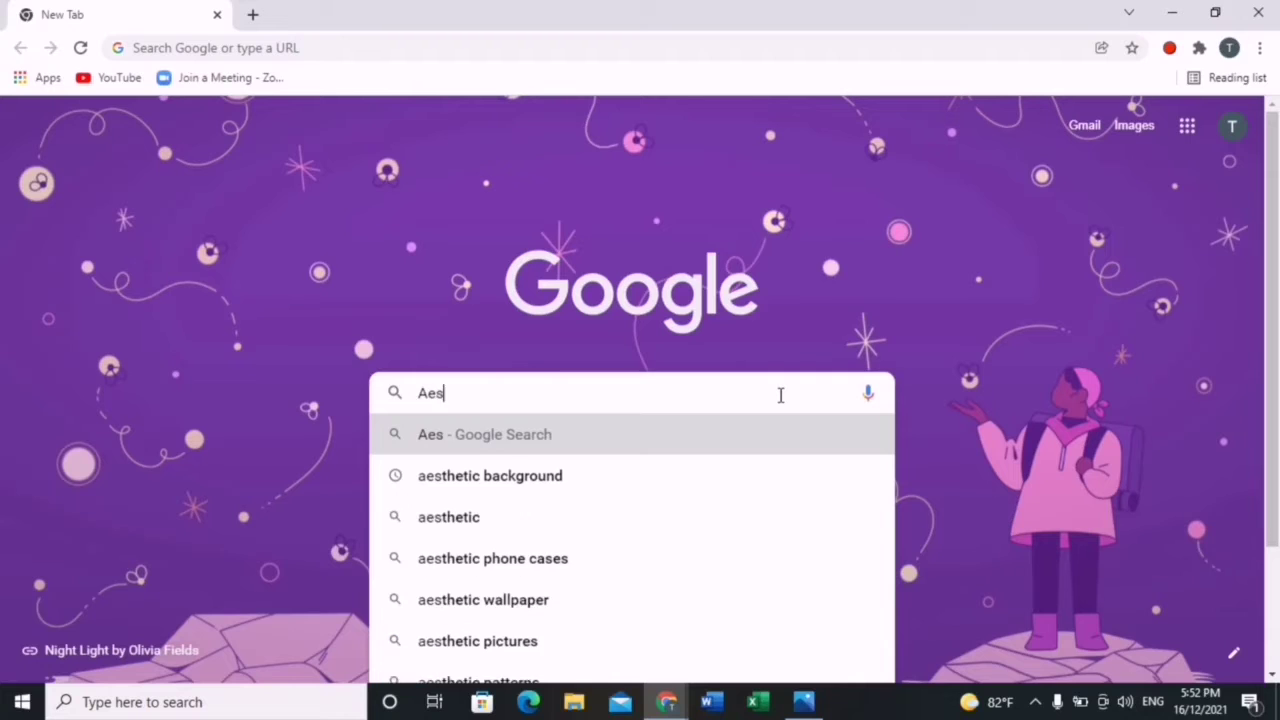
pyautogui.write('thetic')
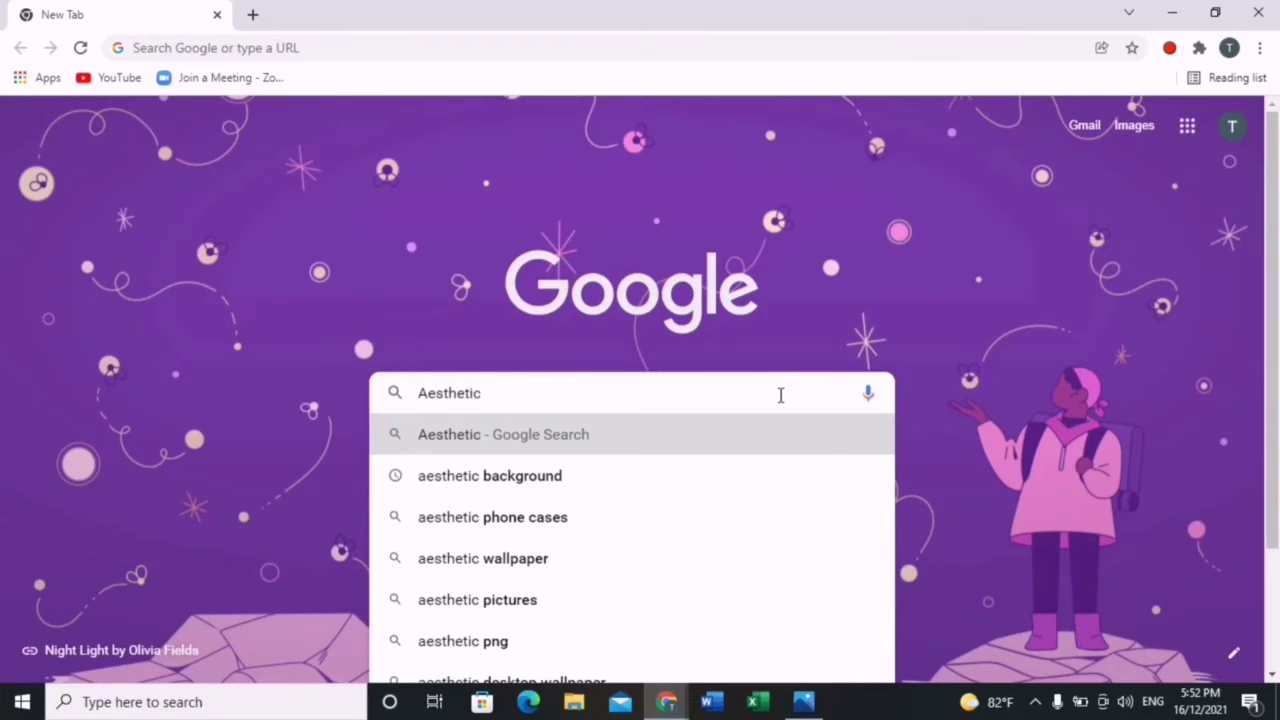
pyautogui.write(' wallp')
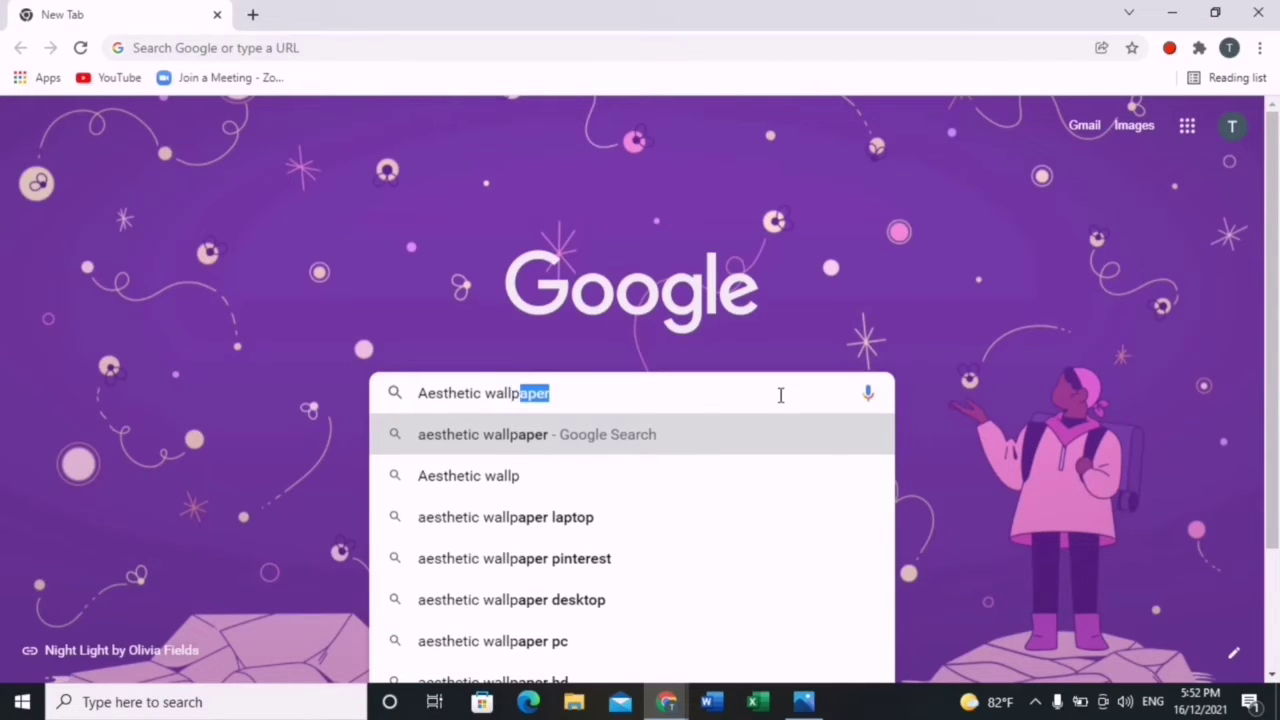
pyautogui.write('aper for de')
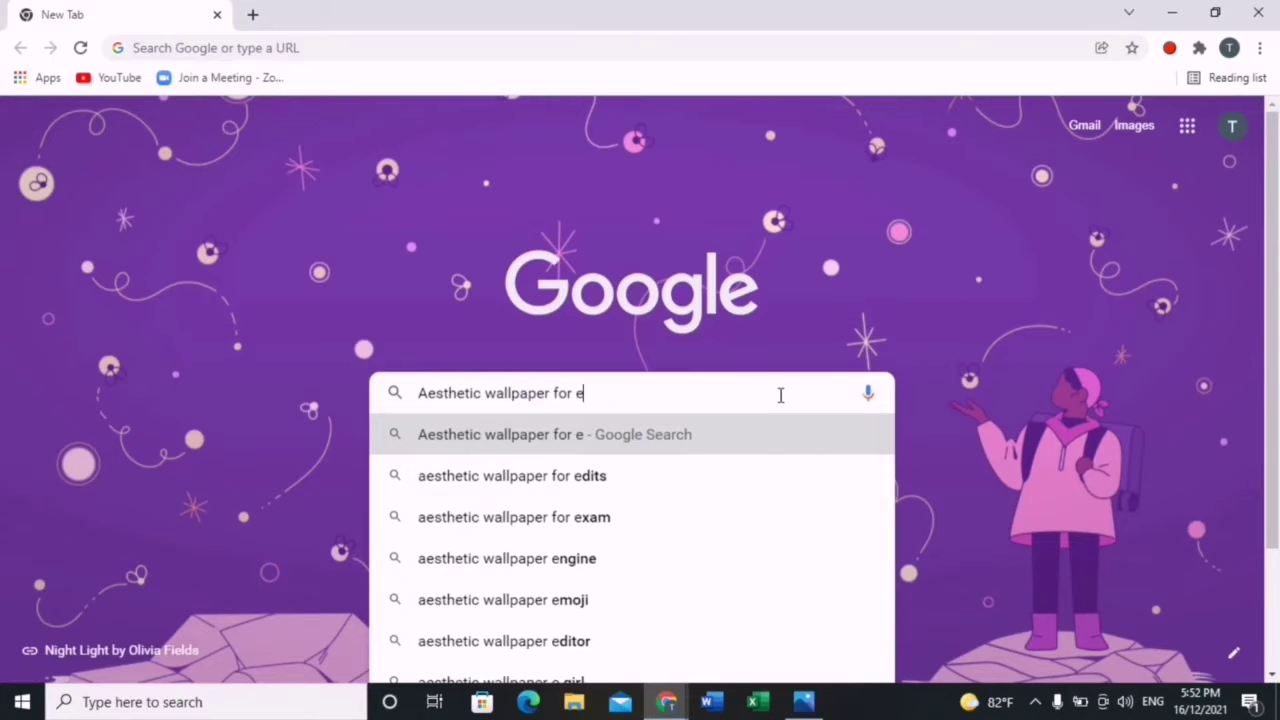
pyautogui.press('BackSpace')
pyautogui.write('desktop')
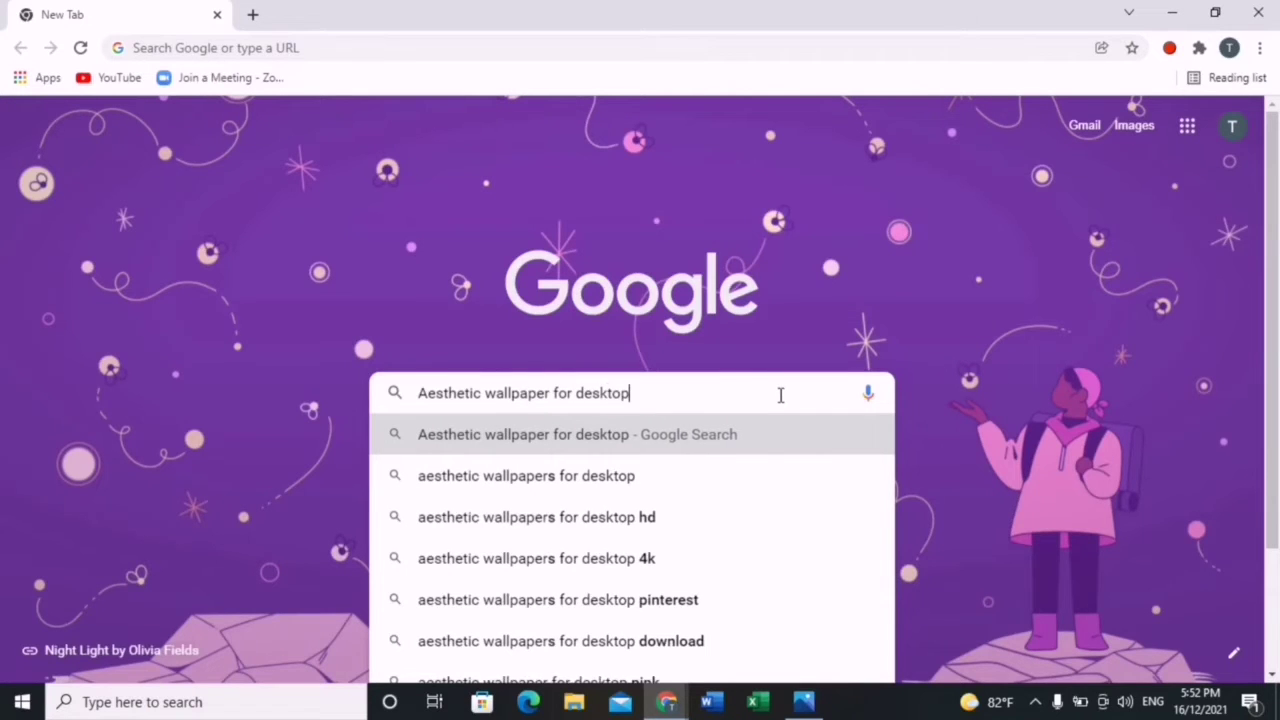
pyautogui.press('Return')
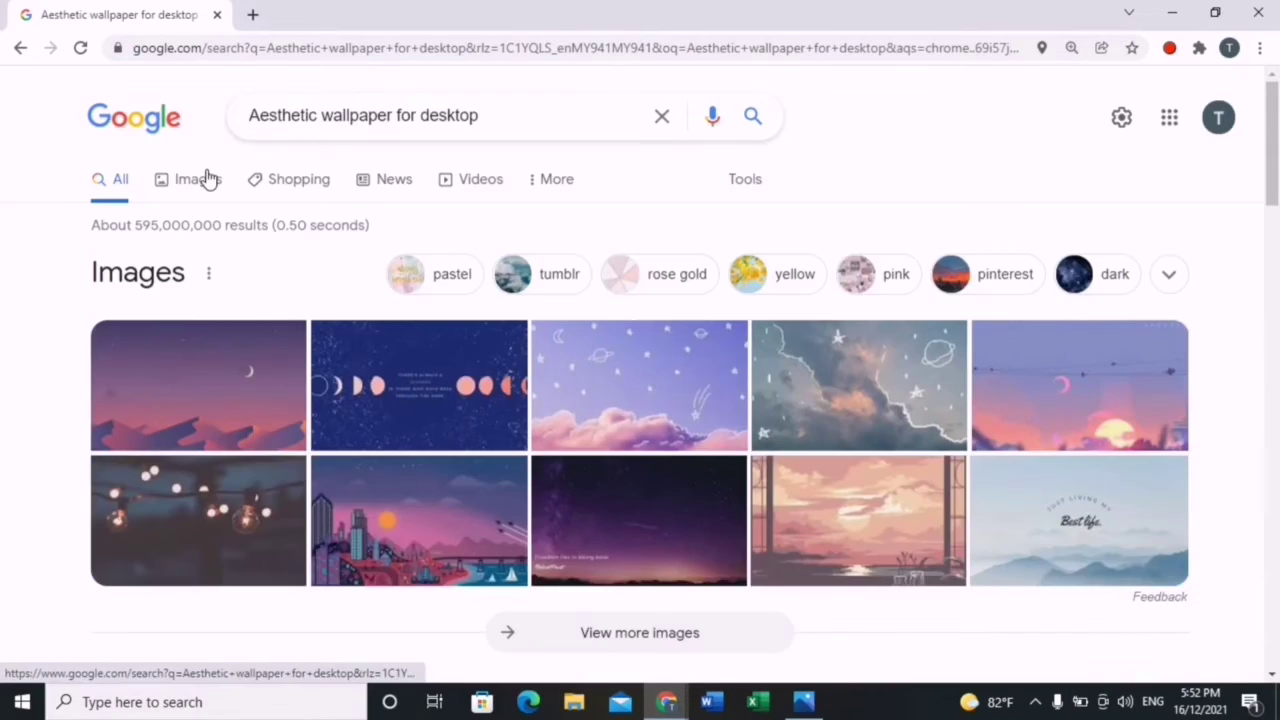
pyautogui.click(206, 177)
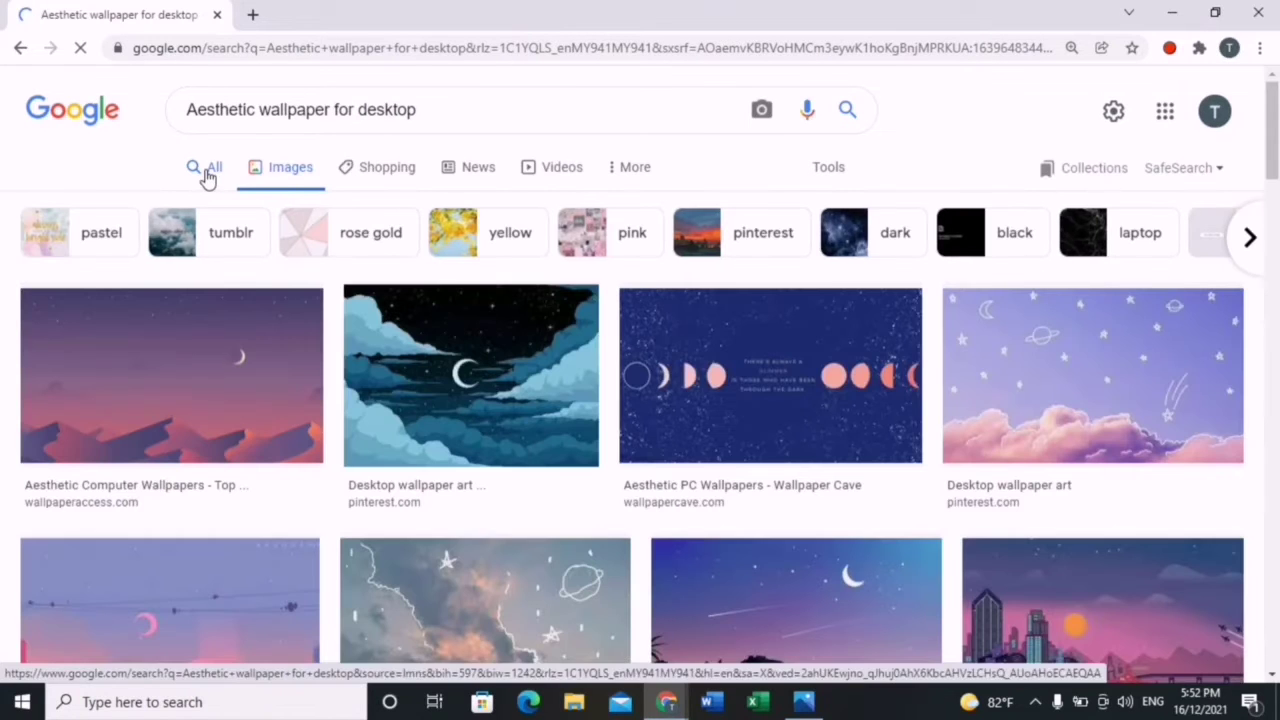
# Scroll the image results and preview the 1920 × 1080 'always look on the bright side' wallpaper.
pyautogui.scroll(-2, 518, 417)
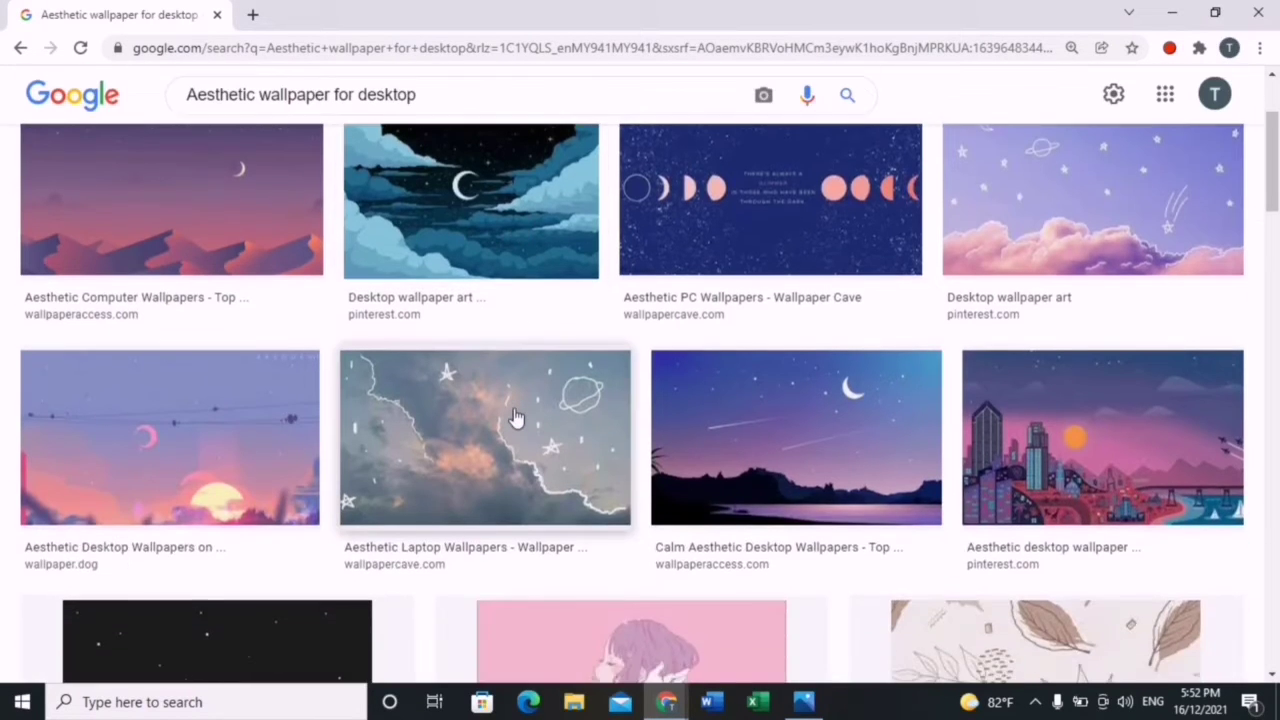
pyautogui.scroll(-5, 514, 418)
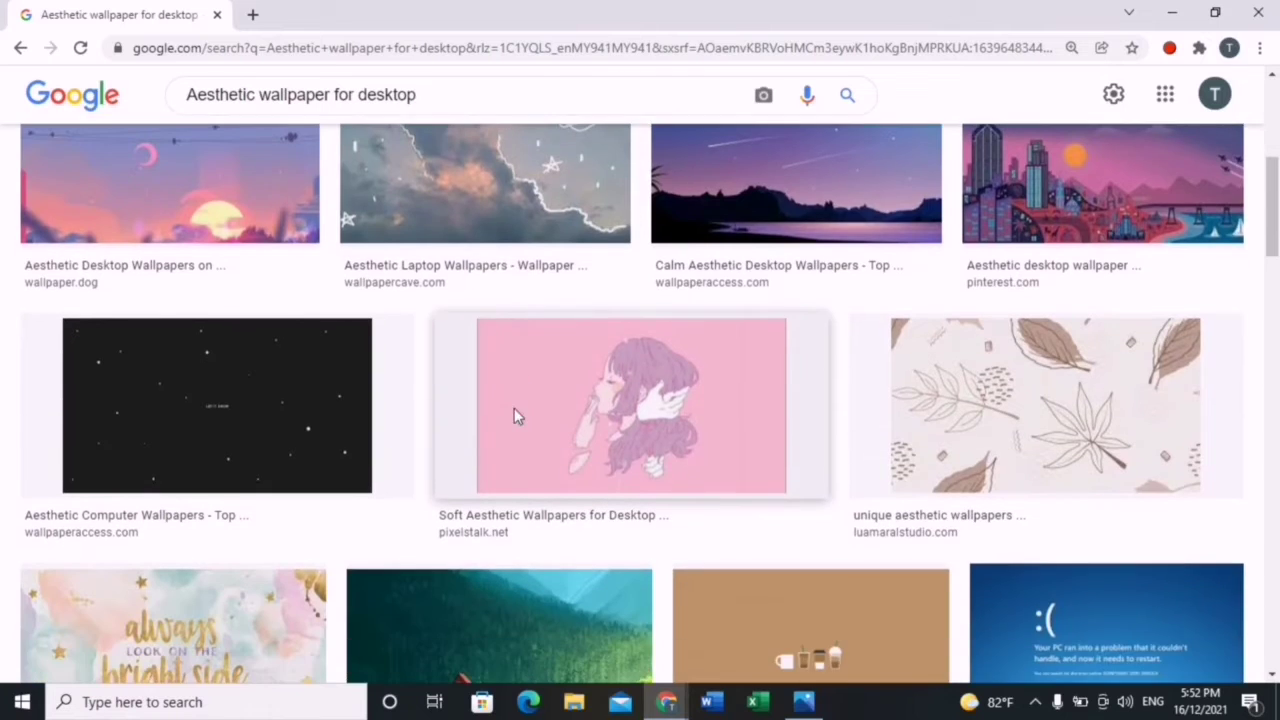
pyautogui.scroll(-5, 514, 418)
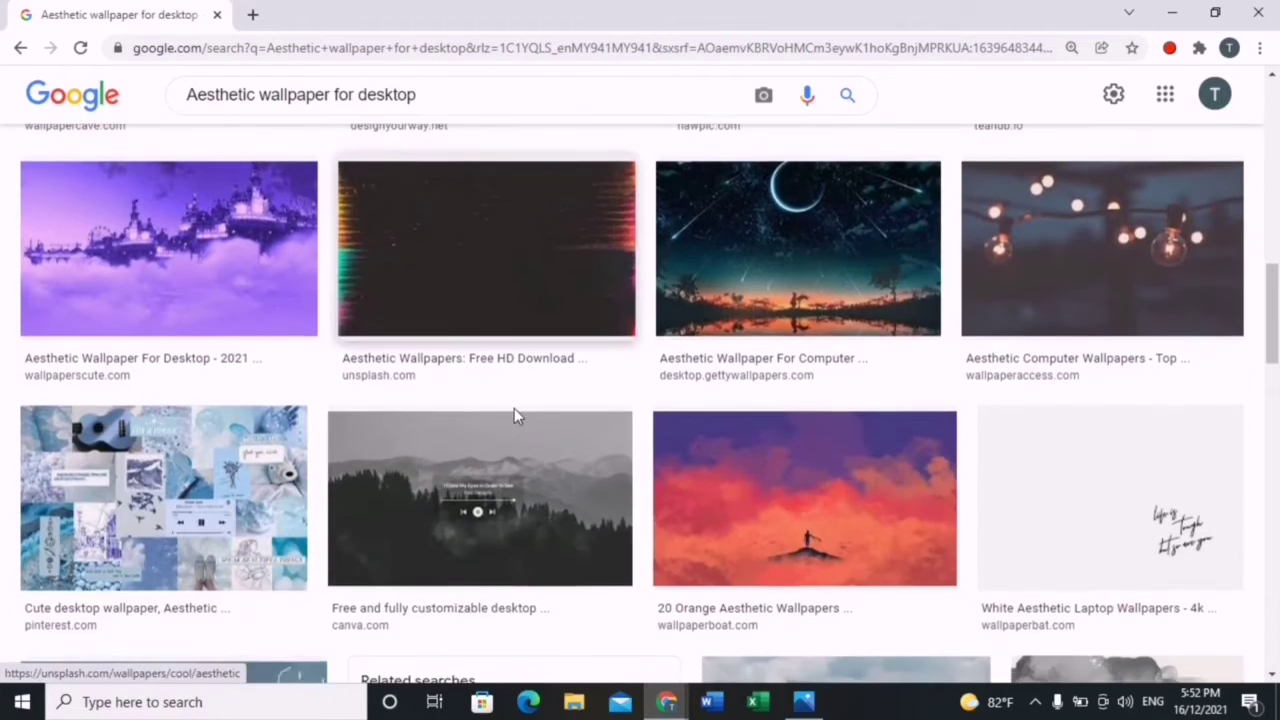
pyautogui.scroll(2, 514, 418)
pyautogui.scroll(1, 514, 418)
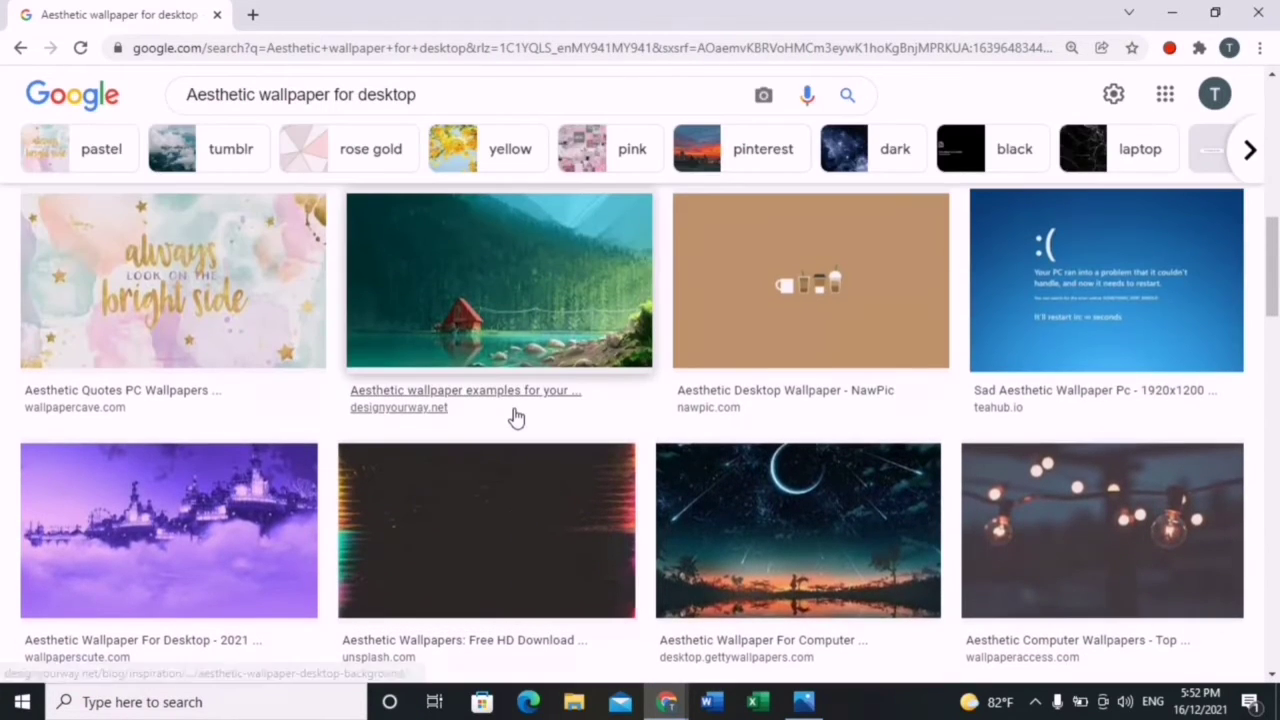
pyautogui.click(215, 290)
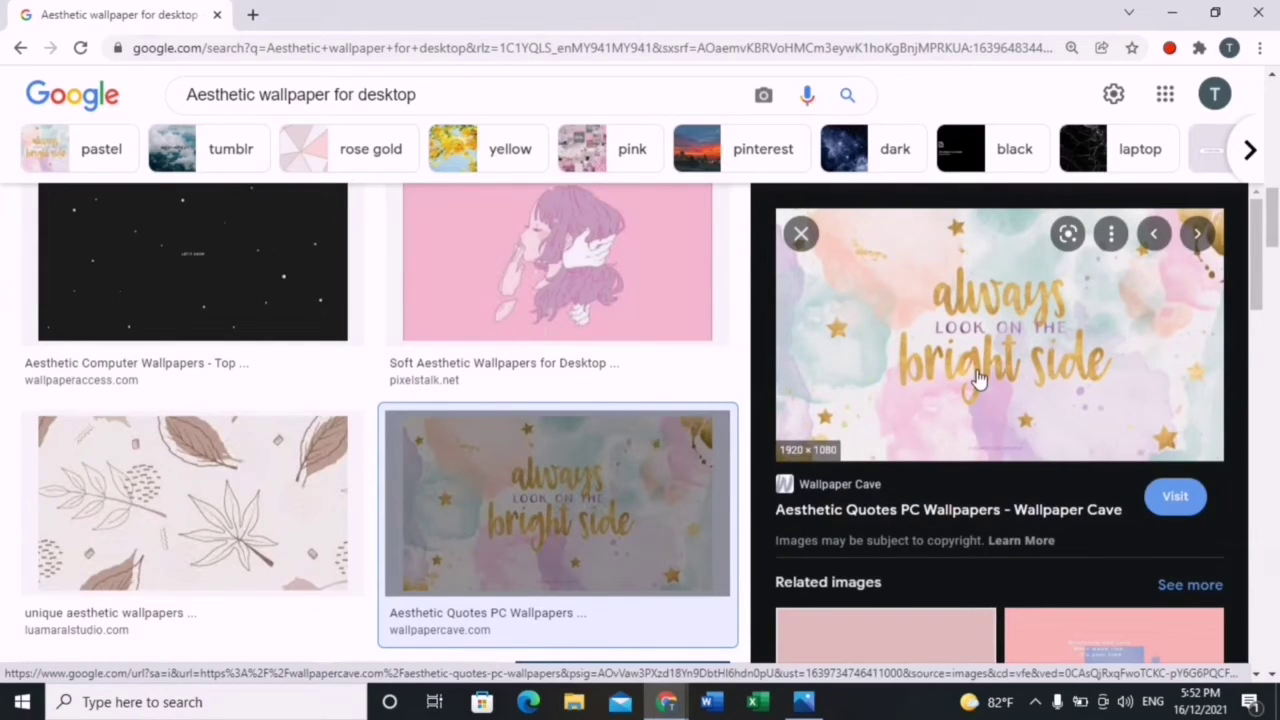
pyautogui.scroll(-4, 960, 378)
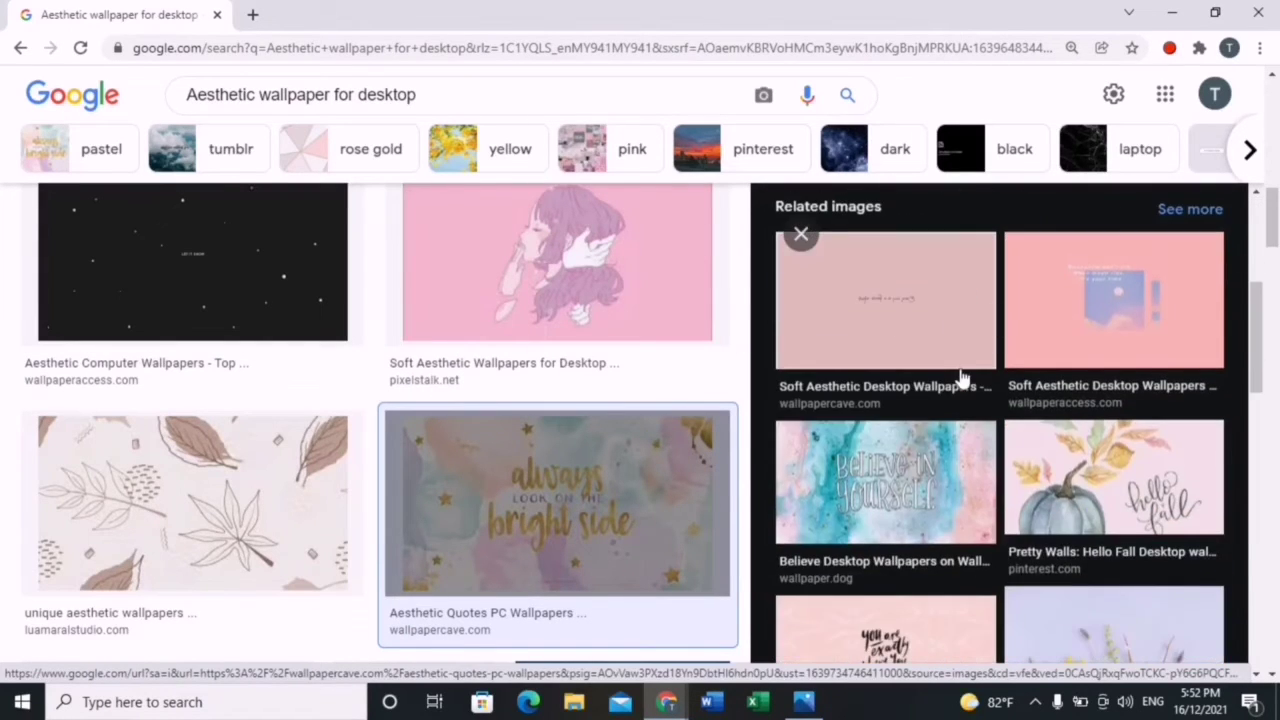
pyautogui.scroll(4, 960, 378)
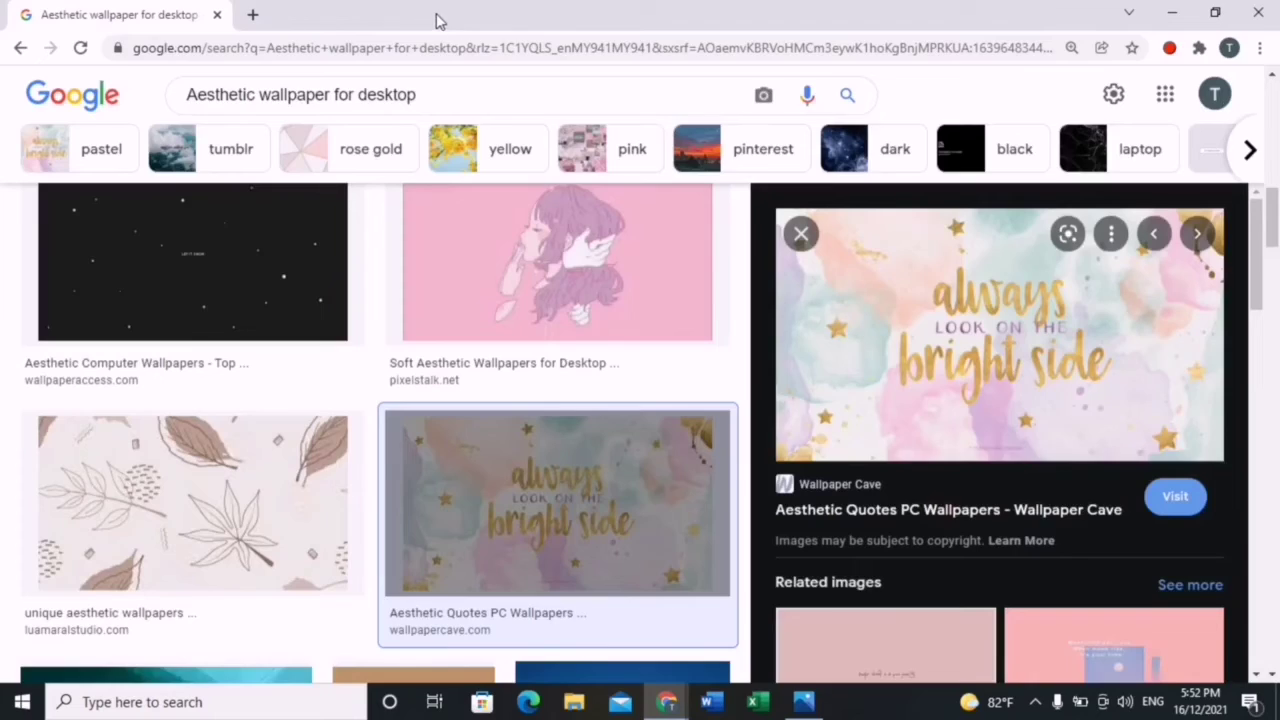
pyautogui.rightClick(963, 337)
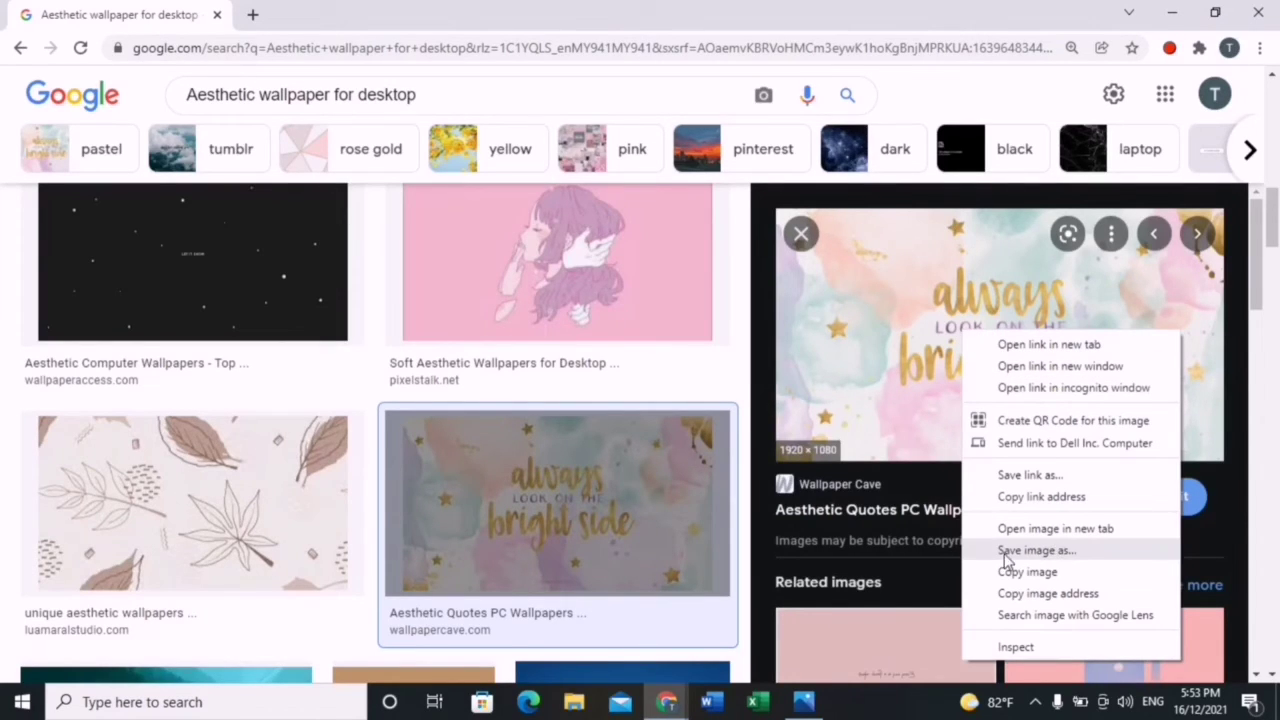
# Save the previewed image as 'desktop wallpaper.jpg' and open it in Photos.
pyautogui.click(1060, 552)
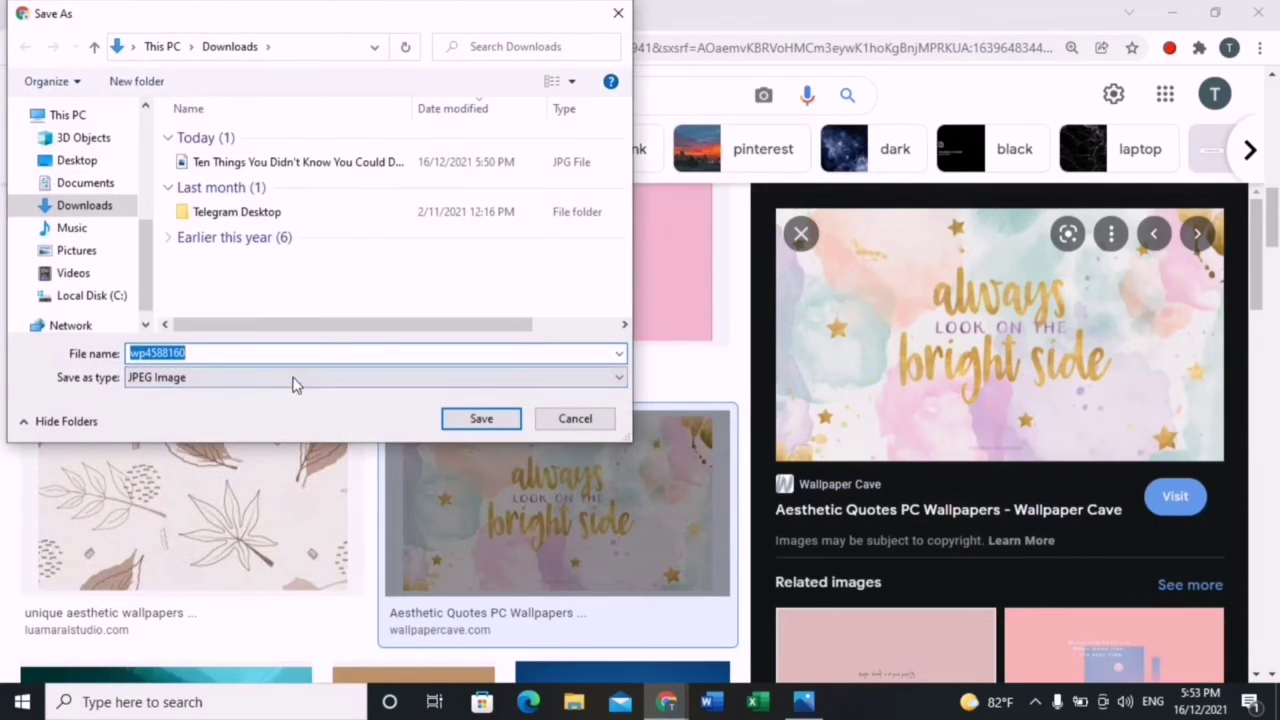
pyautogui.press('BackSpace')
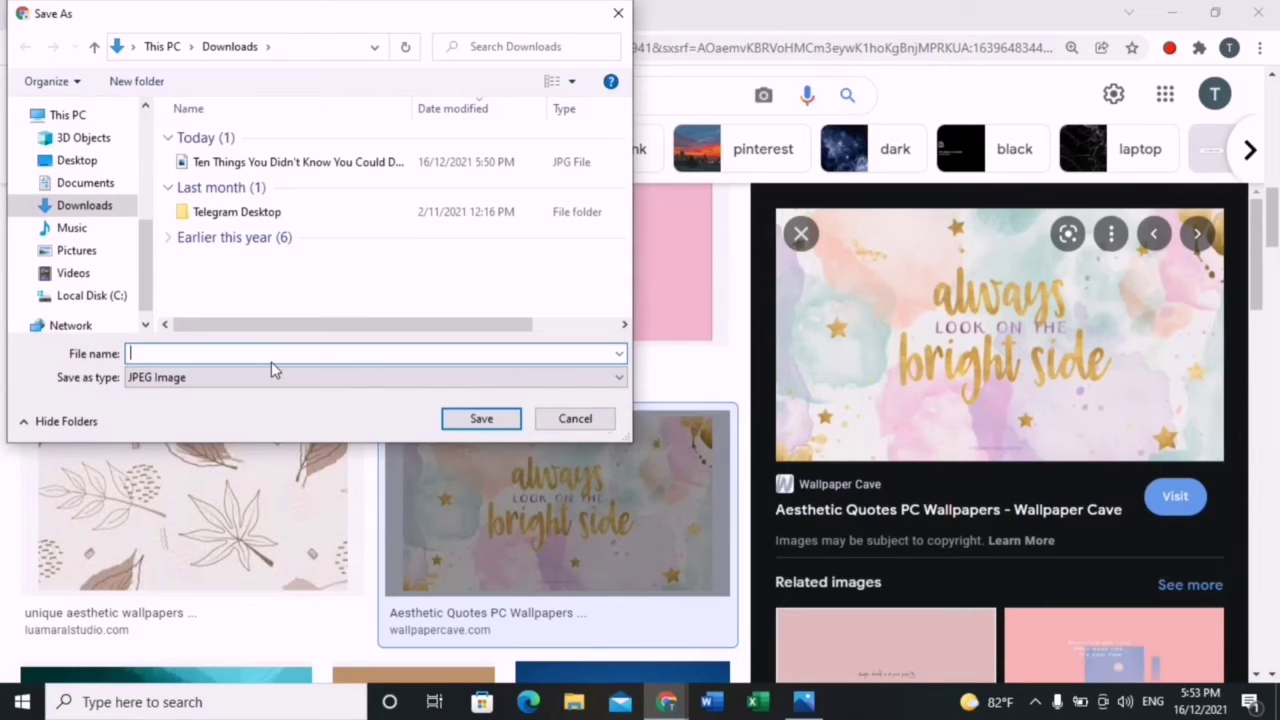
pyautogui.write('desktop wallpaper')
pyautogui.press('Return')
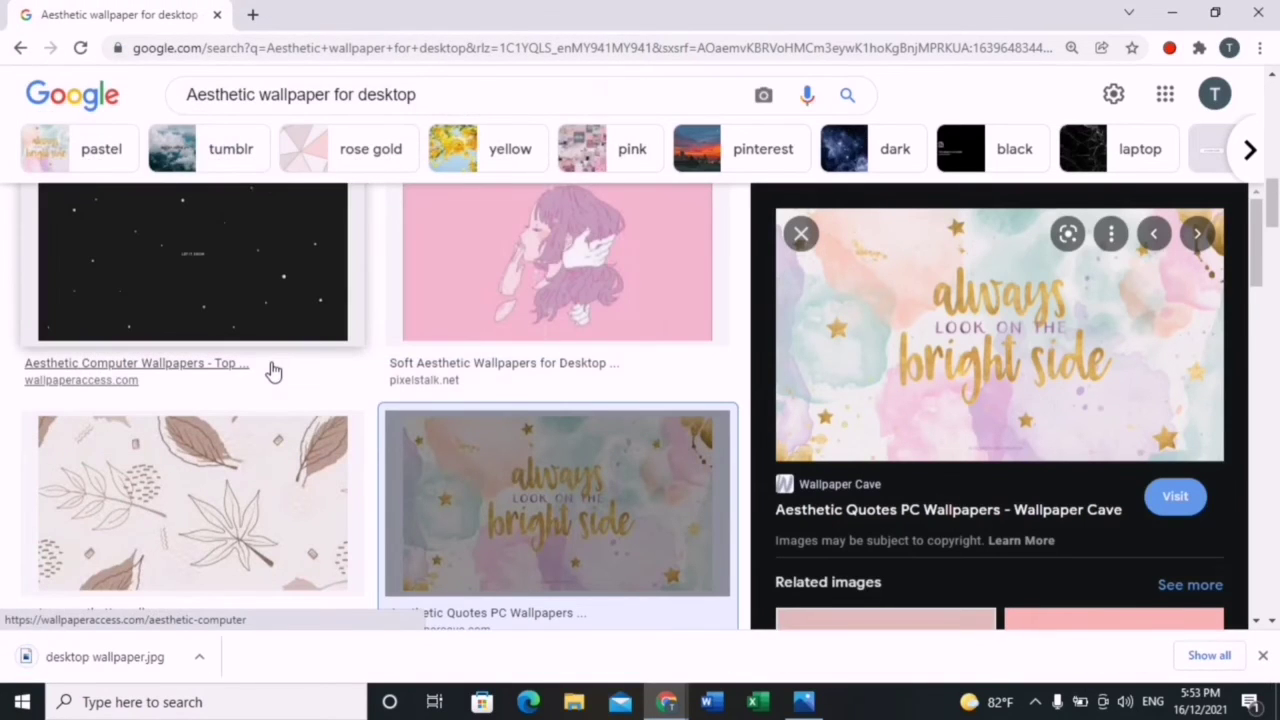
pyautogui.click(152, 660)
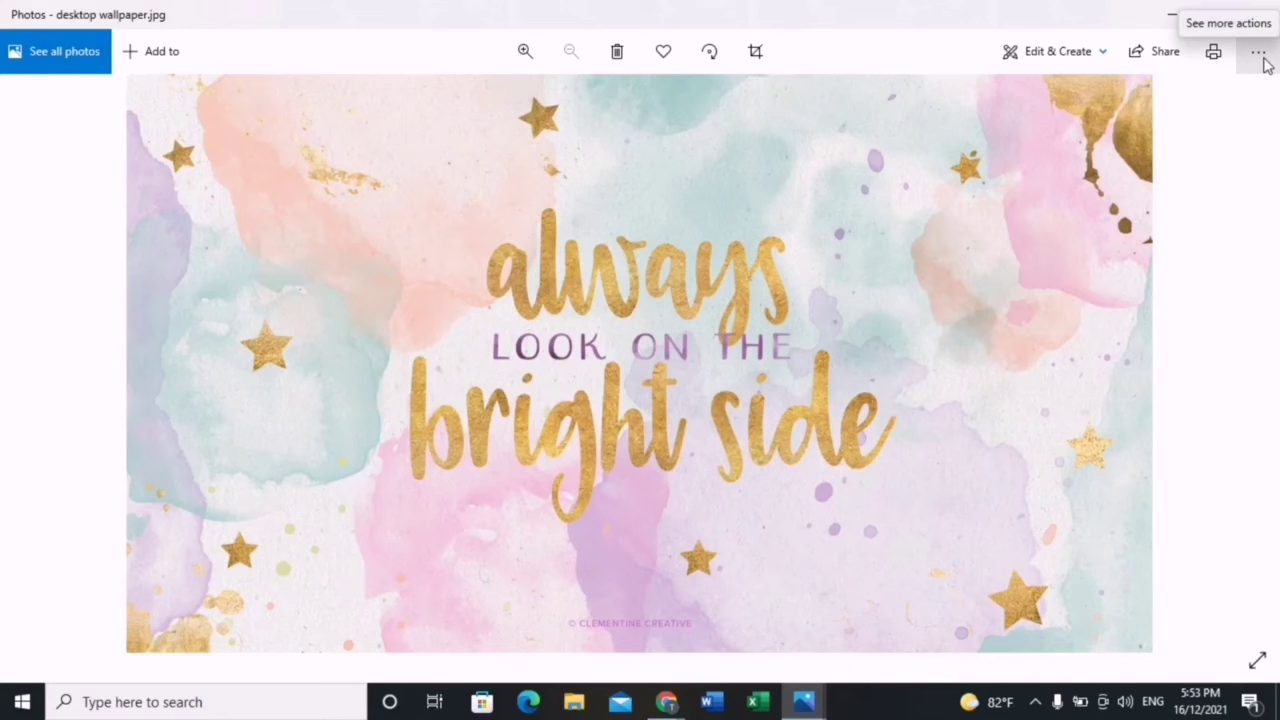
# Make the pastel 'always look on the bright side' image the desktop background, then minimize Photos.
pyautogui.click(1264, 64)
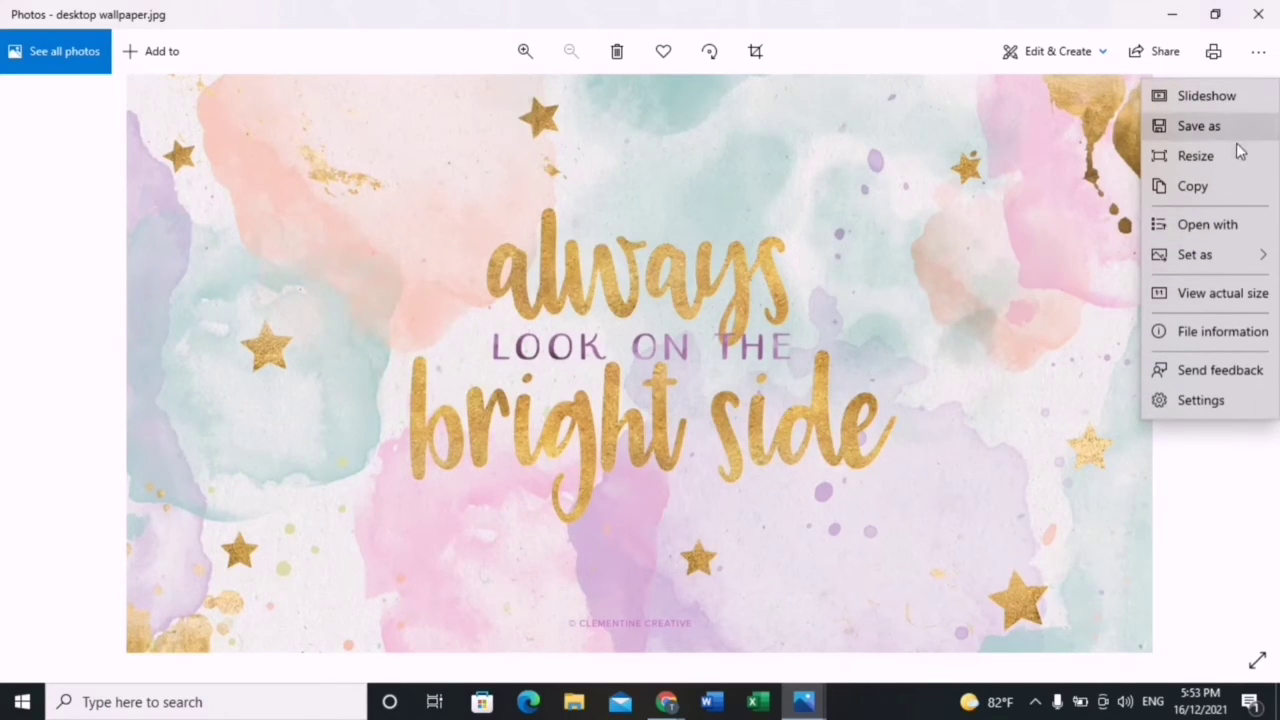
pyautogui.moveTo(1250, 262)
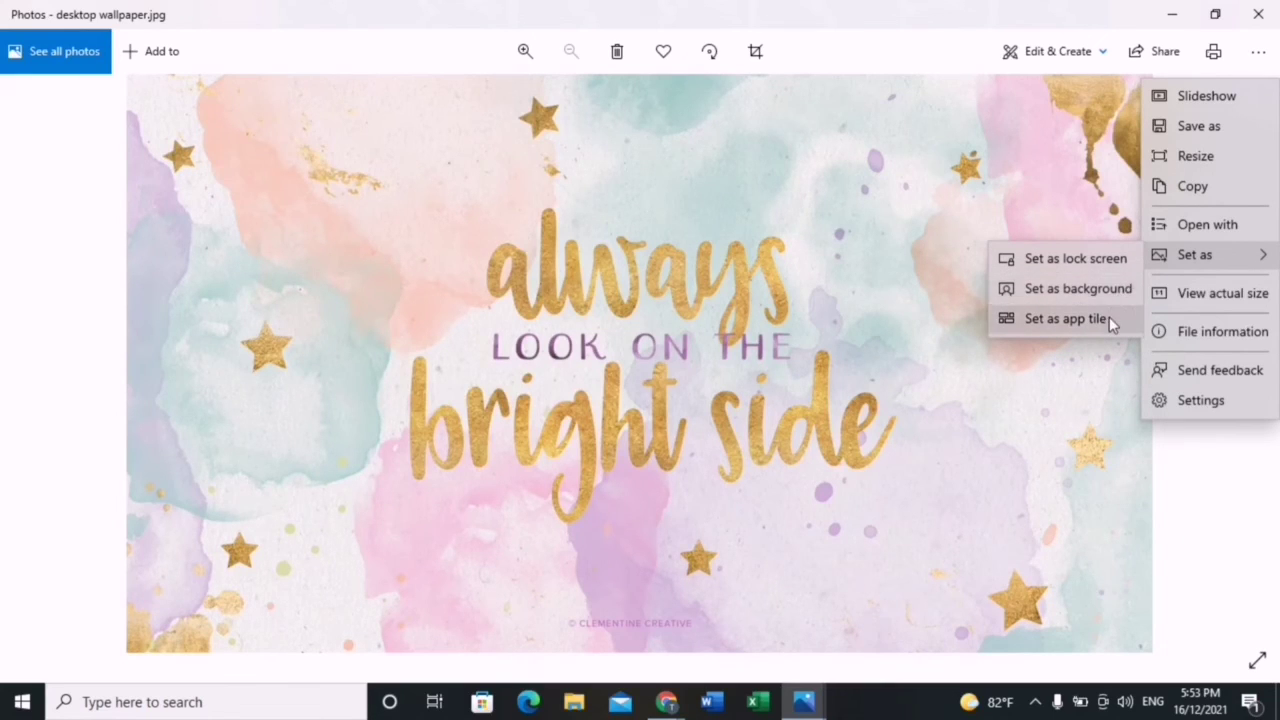
pyautogui.click(1104, 290)
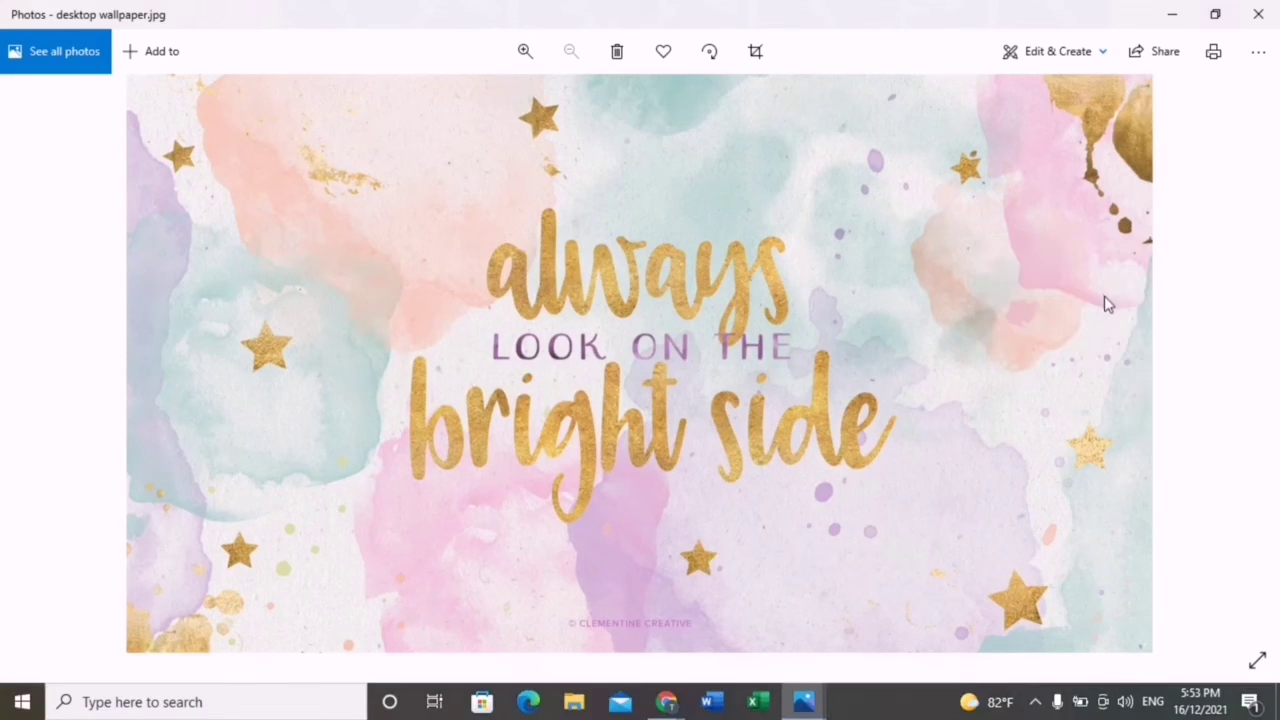
pyautogui.click(1172, 14)
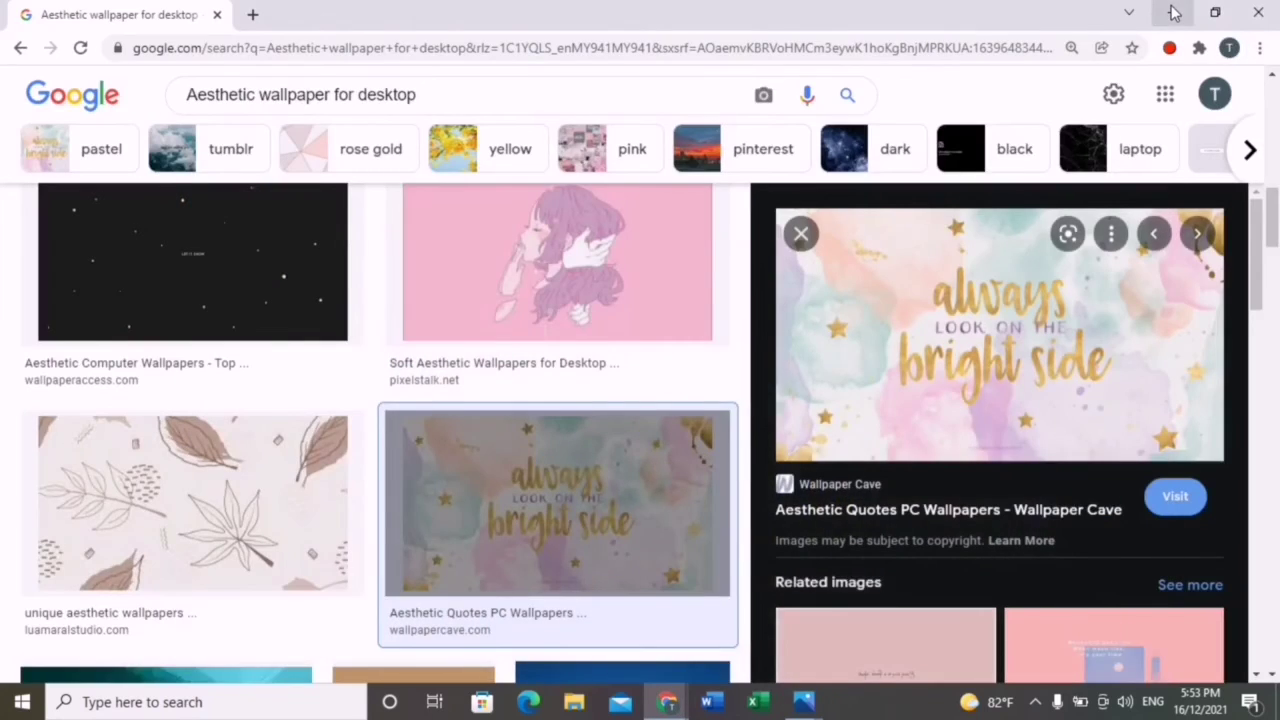
# Minimize Chrome to reveal the pastel 'always look on the bright side' desktop wallpaper.
pyautogui.click(1173, 12)
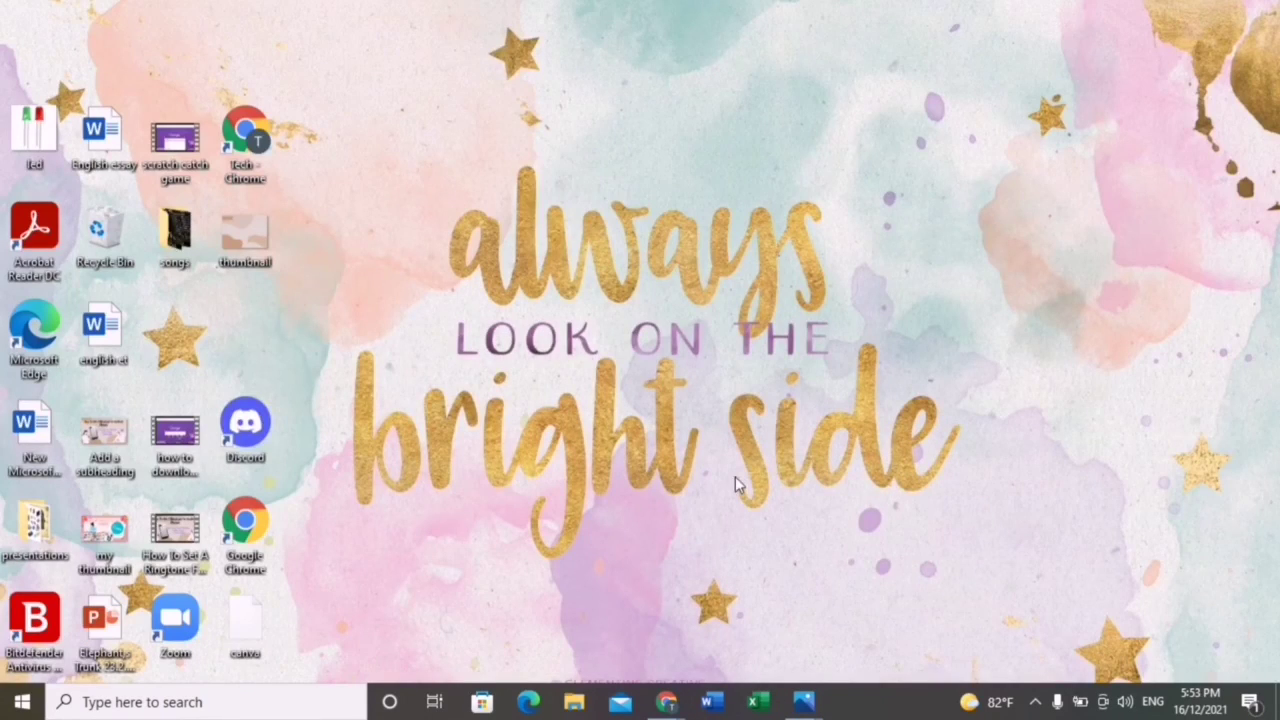